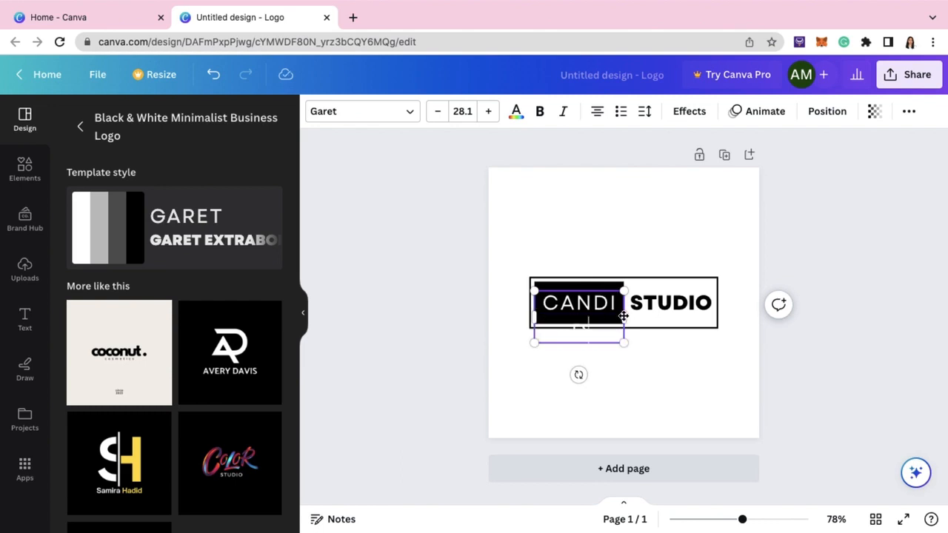
Widen the CANDID text box and the black rectangle behind it so the word fits on one line beside STUDIO
{"action": "left_click_drag", "start_coordinate": [628, 315], "coordinate": [641, 317]}
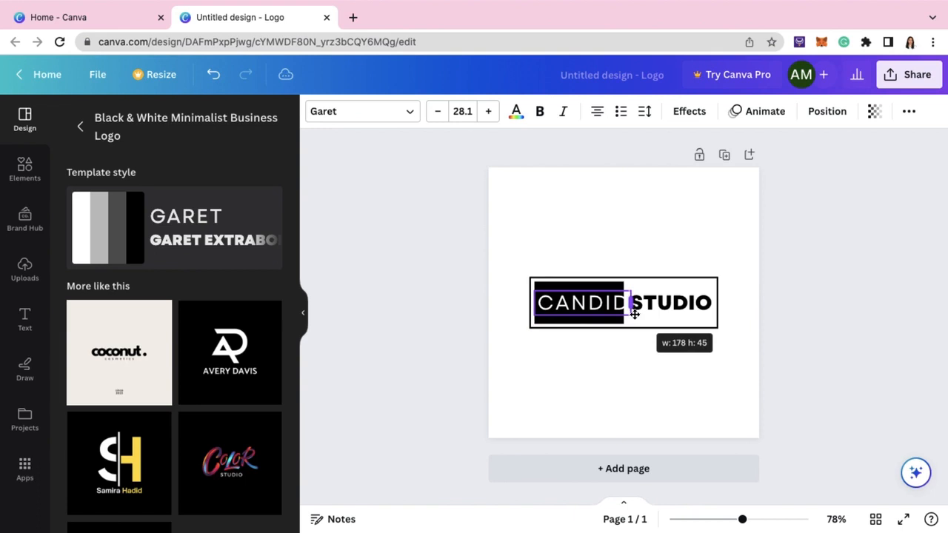
{"action": "left_click", "coordinate": [625, 306]}
{"action": "left_click_drag", "start_coordinate": [624, 305], "coordinate": [634, 304]}
{"action": "left_click", "coordinate": [663, 372]}
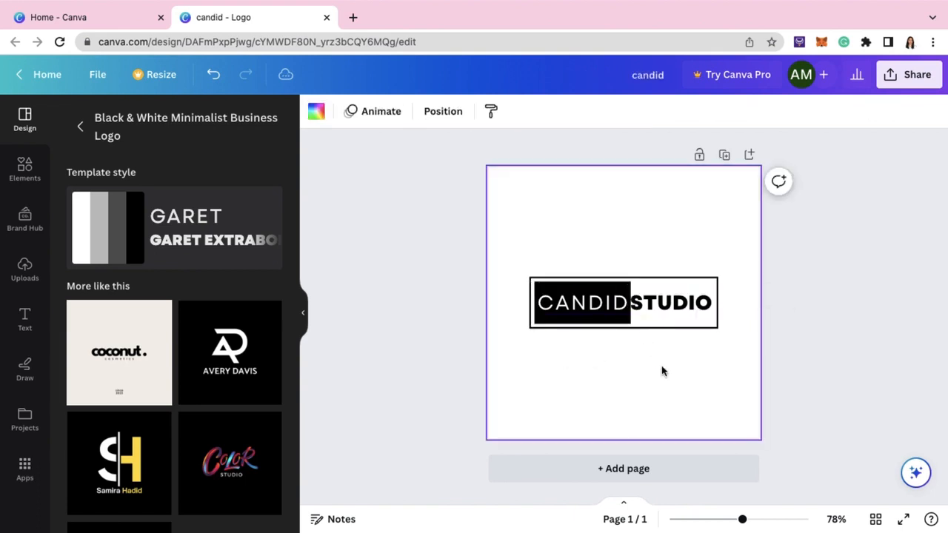
{"action": "left_click", "coordinate": [680, 301]}
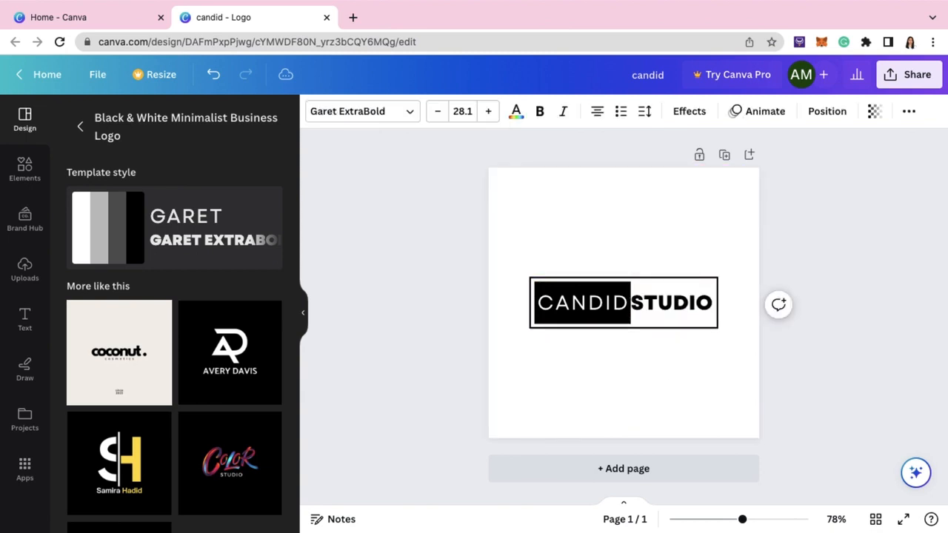
Fill the black rectangle behind CANDID with the default solid purple
{"action": "left_click", "coordinate": [583, 289]}
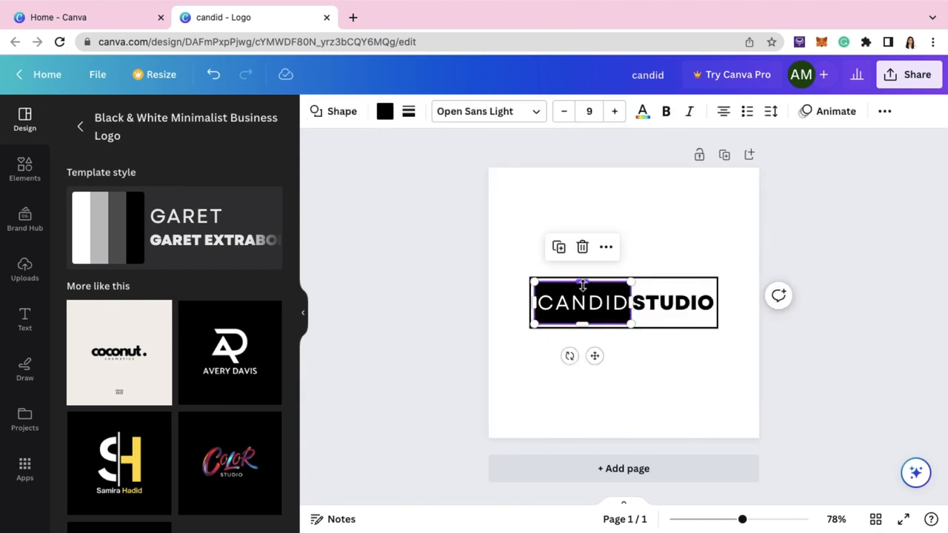
{"action": "left_click", "coordinate": [388, 111]}
{"action": "scroll", "coordinate": [191, 318], "scroll_direction": "down", "scroll_amount": 1}
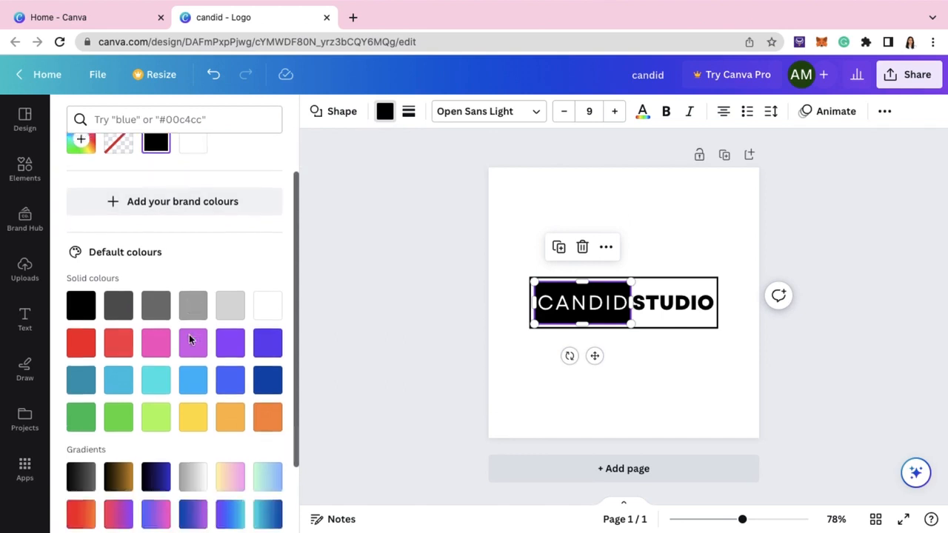
{"action": "left_click", "coordinate": [229, 332]}
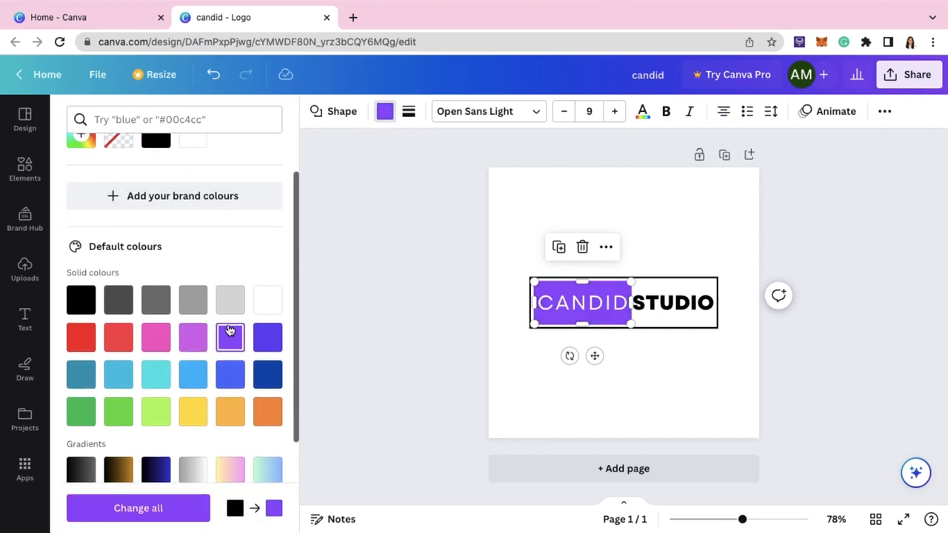
Recolour the outline of the outer logo frame purple, leaving its inside without a fill
{"action": "left_click", "coordinate": [650, 281]}
{"action": "left_click", "coordinate": [237, 340]}
{"action": "key", "text": "ctrl+z"}
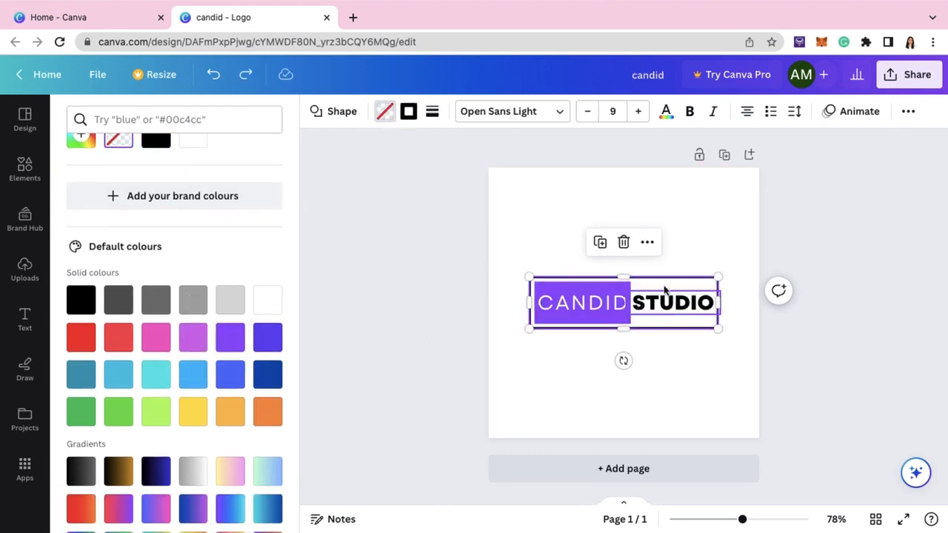
{"action": "left_click", "coordinate": [409, 111]}
{"action": "left_click", "coordinate": [155, 195]}
Change the text colour of STUDIO to the same purple as the frame
{"action": "left_click", "coordinate": [655, 299]}
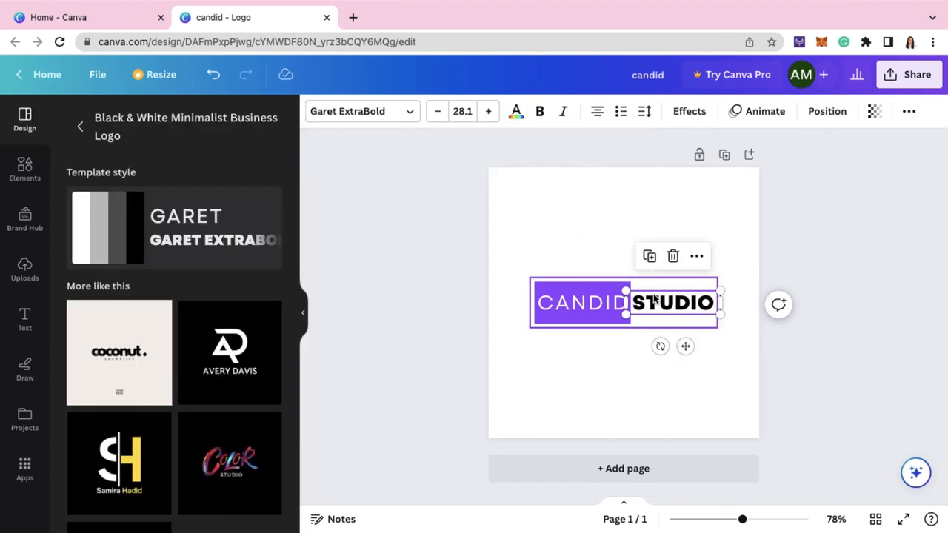
{"action": "left_click", "coordinate": [517, 112]}
{"action": "left_click", "coordinate": [155, 195]}
{"action": "left_click", "coordinate": [566, 211]}
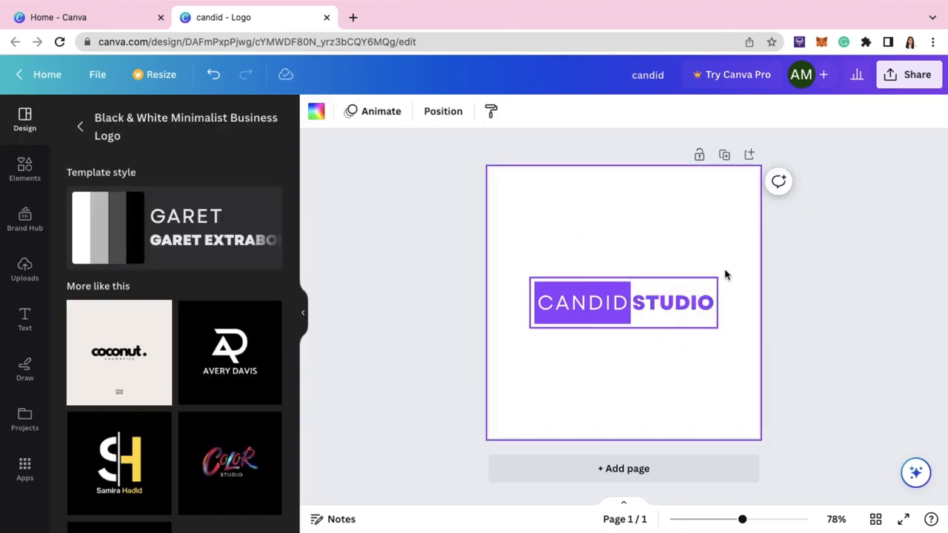
Add the alphabet page of the Creative Color Brushstroke Lettering Logo template to the design as a new page
{"action": "scroll", "coordinate": [239, 342], "scroll_direction": "down", "scroll_amount": 3}
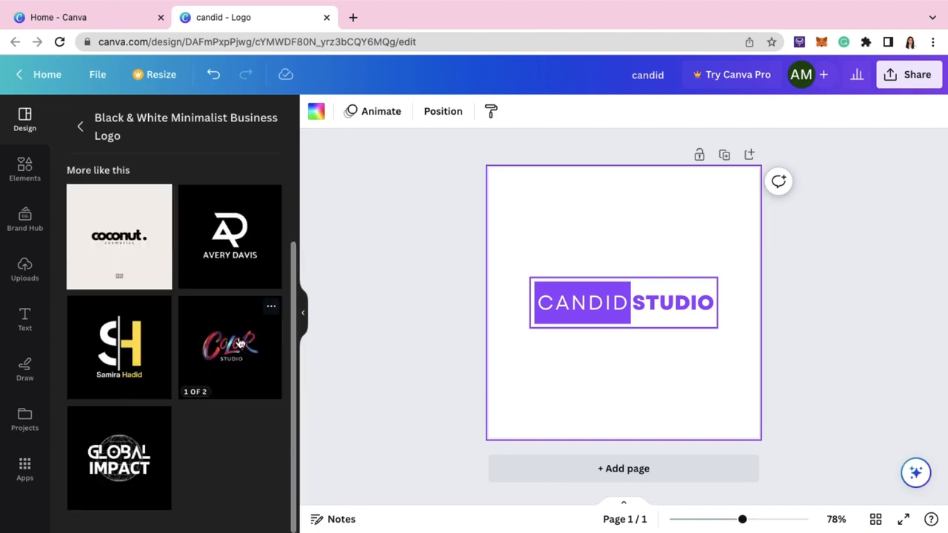
{"action": "left_click", "coordinate": [239, 342]}
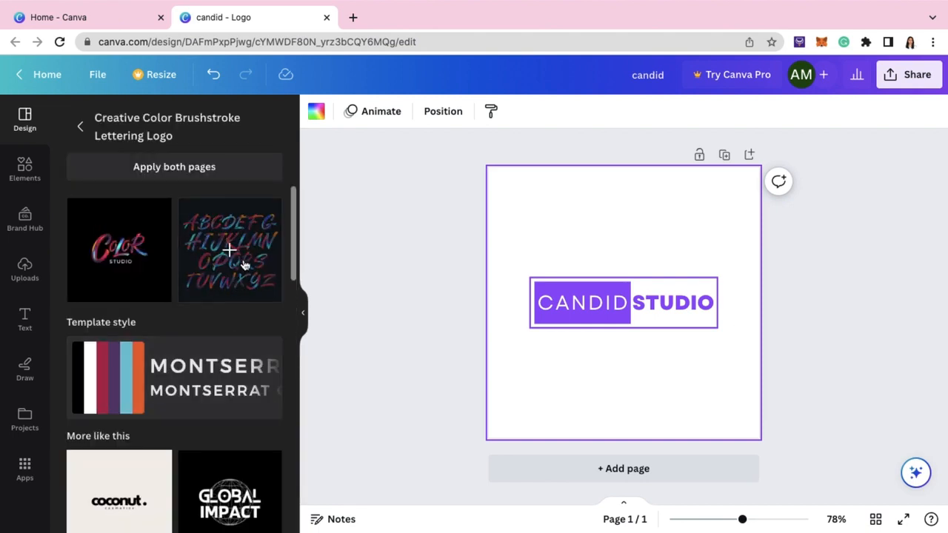
{"action": "left_click", "coordinate": [244, 264]}
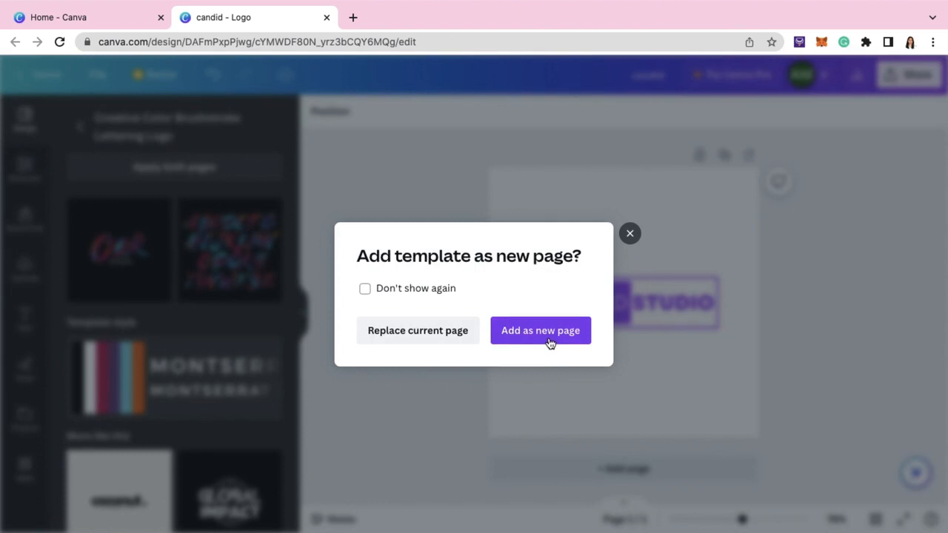
{"action": "left_click", "coordinate": [550, 343]}
Copy the brushstroke letter A from the alphabet on page 2 to page 3 and place it near the page's centre
{"action": "scroll", "coordinate": [646, 373], "scroll_direction": "up", "scroll_amount": 2}
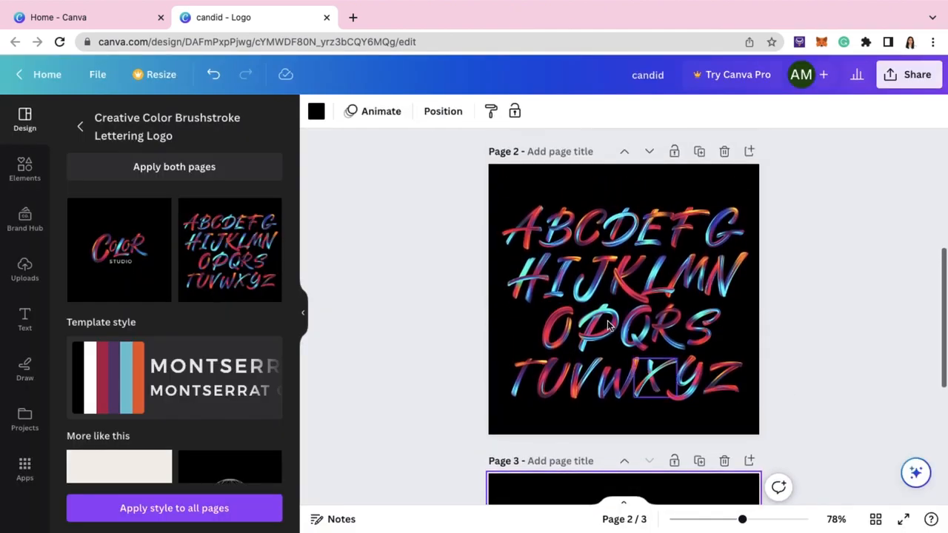
{"action": "left_click", "coordinate": [533, 226]}
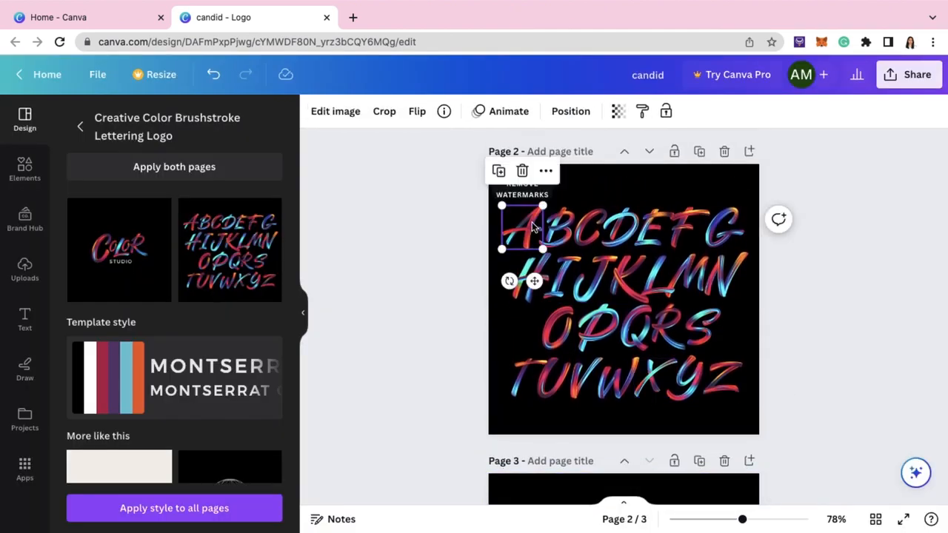
{"action": "scroll", "coordinate": [532, 226], "scroll_direction": "down", "scroll_amount": 5}
{"action": "key", "text": "ctrl+v"}
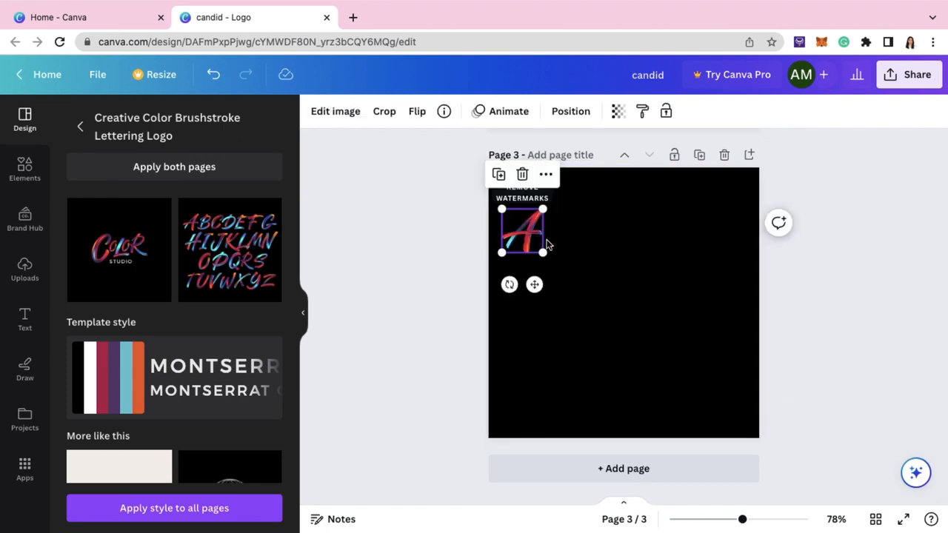
{"action": "mouse_move", "coordinate": [525, 222]}
{"action": "left_mouse_down"}
{"action": "mouse_move", "coordinate": [610, 304]}
{"action": "mouse_move", "coordinate": [608, 295]}
{"action": "left_mouse_up"}
Copy the brushstroke letter M from page 2 to page 3 and place it directly to the right of the A
{"action": "scroll", "coordinate": [747, 294], "scroll_direction": "up", "scroll_amount": 5}
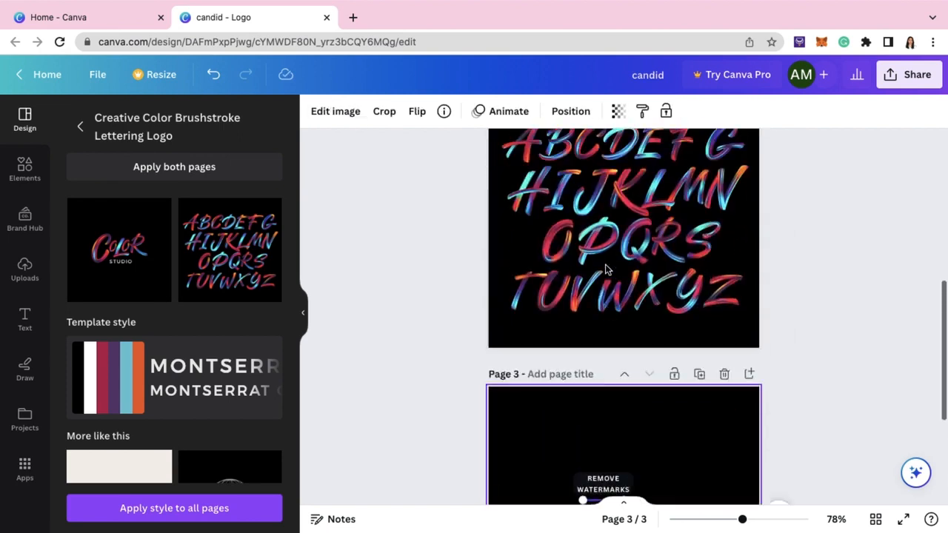
{"action": "left_click", "coordinate": [697, 294]}
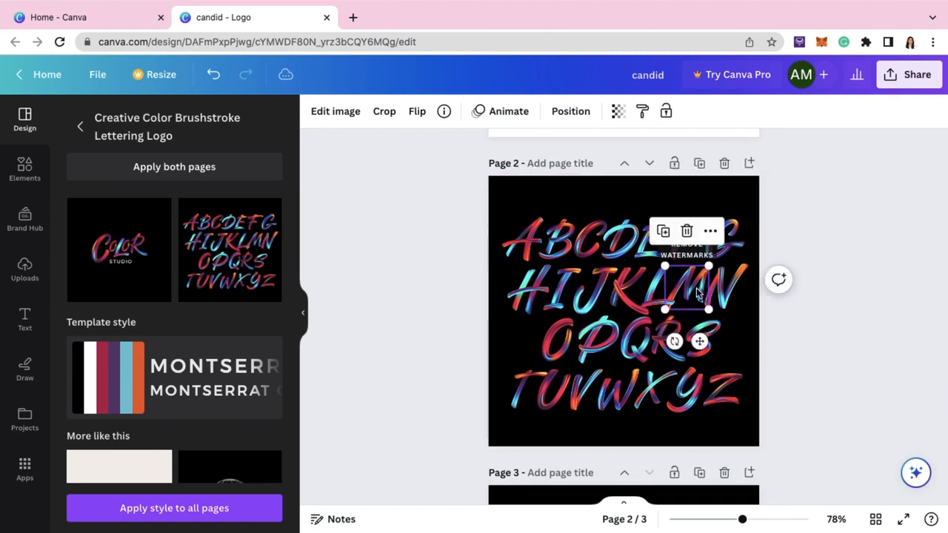
{"action": "scroll", "coordinate": [665, 412], "scroll_direction": "down", "scroll_amount": 5}
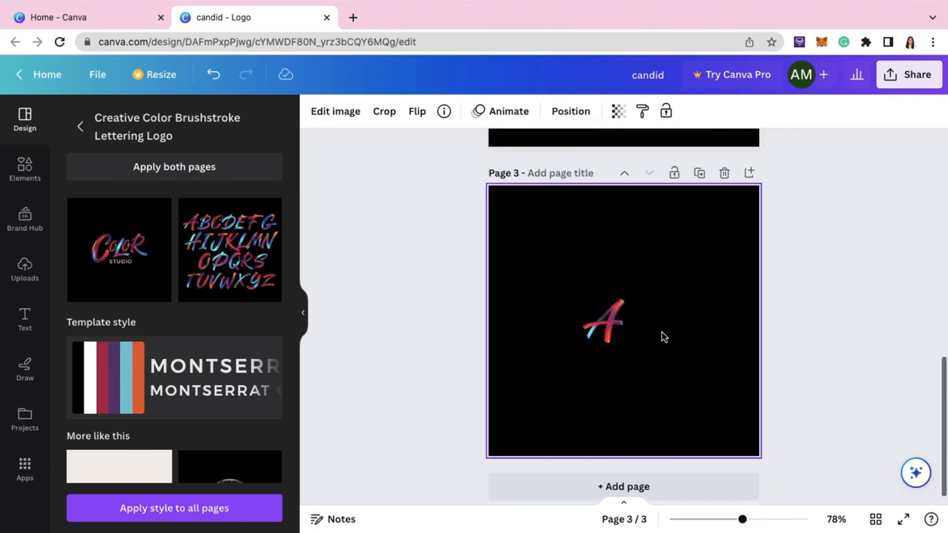
{"action": "key", "text": "ctrl+v"}
{"action": "left_click_drag", "start_coordinate": [683, 297], "coordinate": [641, 321]}
Enlarge the letters A and M on page 3 to nearly double their size
{"action": "left_click", "coordinate": [606, 321]}
{"action": "left_click_drag", "start_coordinate": [582, 299], "coordinate": [547, 263]}
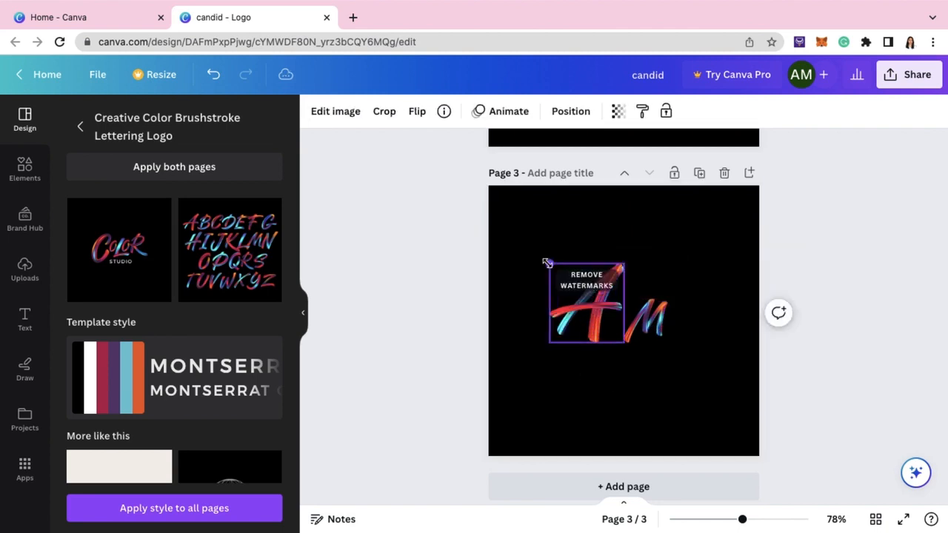
{"action": "left_click", "coordinate": [646, 322]}
{"action": "left_click_drag", "start_coordinate": [667, 299], "coordinate": [701, 262]}
Tilt the M and slightly enlarge the A while moving the two letters closer together
{"action": "left_click_drag", "start_coordinate": [592, 307], "coordinate": [608, 308]}
{"action": "left_click", "coordinate": [667, 315]}
{"action": "left_click_drag", "start_coordinate": [663, 375], "coordinate": [694, 368]}
{"action": "left_click", "coordinate": [588, 318]}
{"action": "left_click_drag", "start_coordinate": [563, 343], "coordinate": [557, 349]}
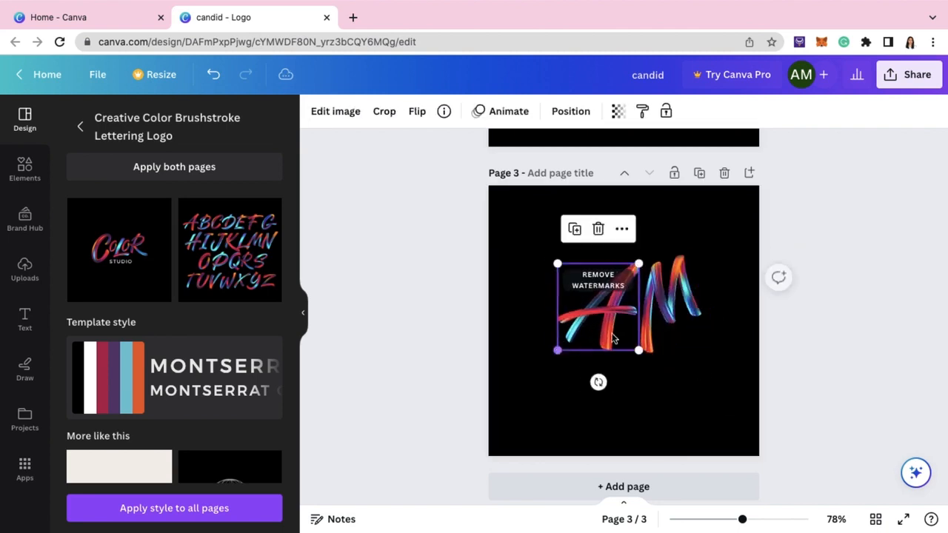
{"action": "left_click_drag", "start_coordinate": [666, 315], "coordinate": [656, 316]}
{"action": "left_click_drag", "start_coordinate": [683, 369], "coordinate": [668, 376]}
{"action": "left_click", "coordinate": [641, 400]}
Shift the A and the M slightly left so the two letters sit tightly together as one monogram
{"action": "scroll", "coordinate": [641, 400], "scroll_direction": "up", "scroll_amount": 1}
{"action": "left_click", "coordinate": [601, 325]}
{"action": "left_click", "coordinate": [655, 321]}
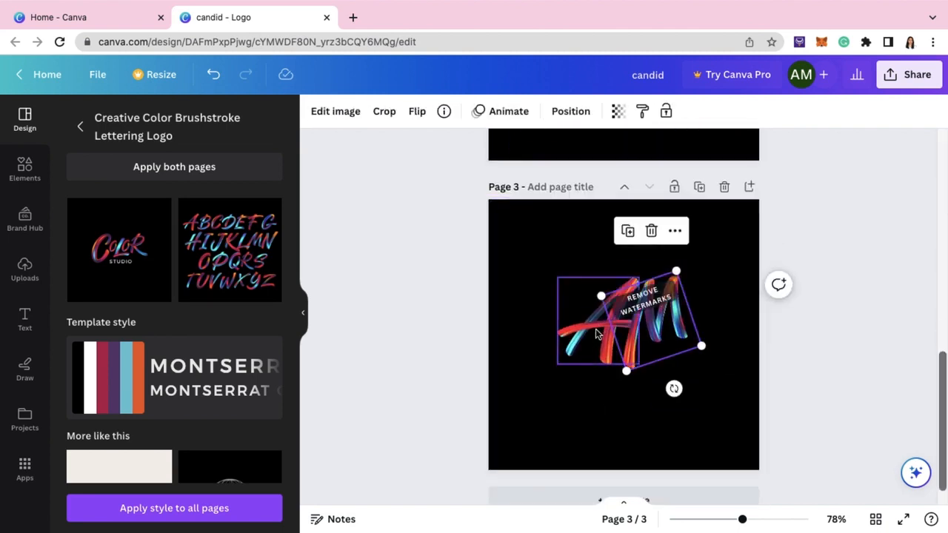
{"action": "left_click_drag", "start_coordinate": [597, 332], "coordinate": [593, 332]}
{"action": "left_click_drag", "start_coordinate": [655, 321], "coordinate": [646, 321]}
{"action": "left_click", "coordinate": [698, 416]}
Add a text line reading ARCHITECTURES in the template's Montserrat Classic font below the AM letters on page 3
{"action": "scroll", "coordinate": [698, 417], "scroll_direction": "up", "scroll_amount": 5}
{"action": "scroll", "coordinate": [698, 418], "scroll_direction": "down", "scroll_amount": 6}
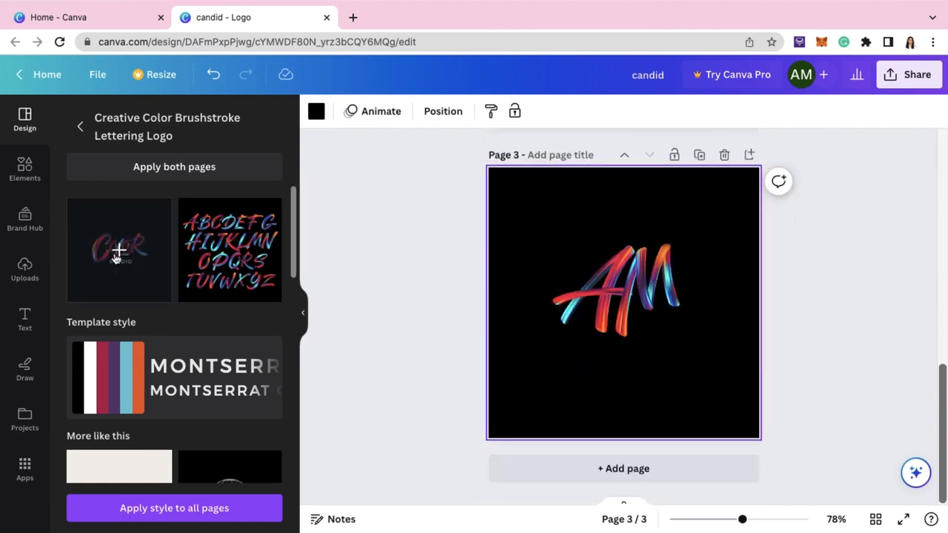
{"action": "left_click_drag", "start_coordinate": [201, 392], "coordinate": [618, 355]}
{"action": "key", "text": "Delete"}
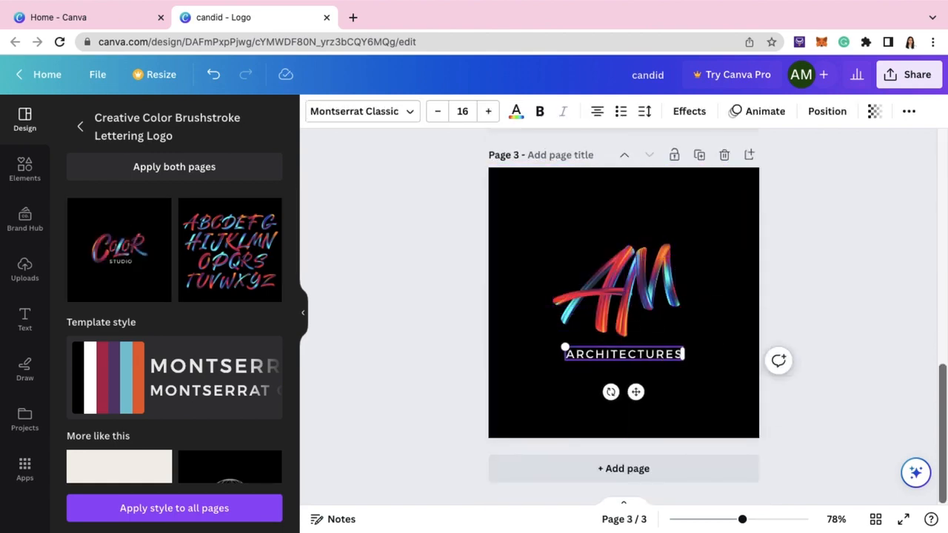
Enlarge the ARCHITECTURES line slightly and align it beneath the AM letters
{"action": "left_click_drag", "start_coordinate": [635, 392], "coordinate": [636, 389]}
{"action": "left_click_drag", "start_coordinate": [683, 352], "coordinate": [688, 352]}
{"action": "left_click_drag", "start_coordinate": [565, 343], "coordinate": [553, 341]}
{"action": "left_click_drag", "start_coordinate": [631, 389], "coordinate": [636, 392]}
{"action": "left_click", "coordinate": [733, 326]}
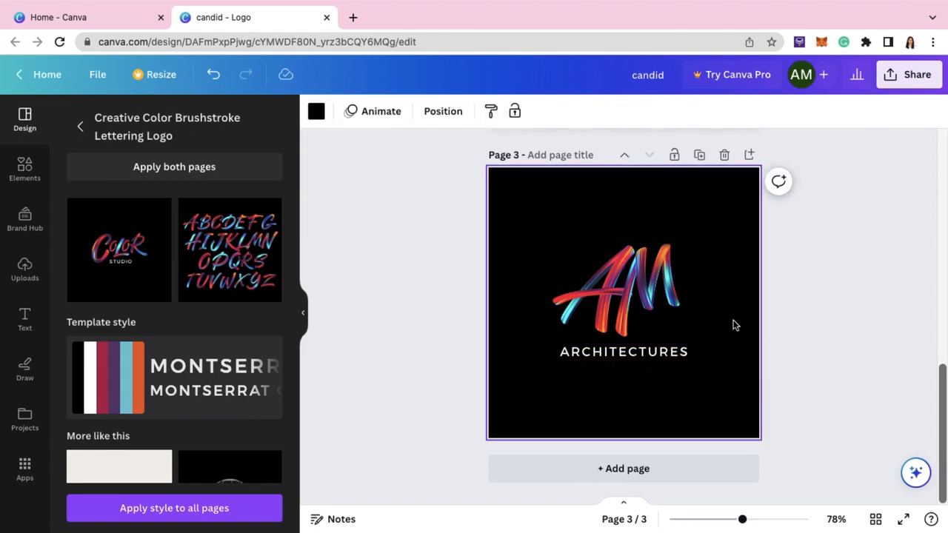
Search the text options for "blanka", add a text box in the Blanka font to page 8 and make it read AM
{"action": "scroll", "coordinate": [174, 333], "scroll_direction": "down", "scroll_amount": 8}
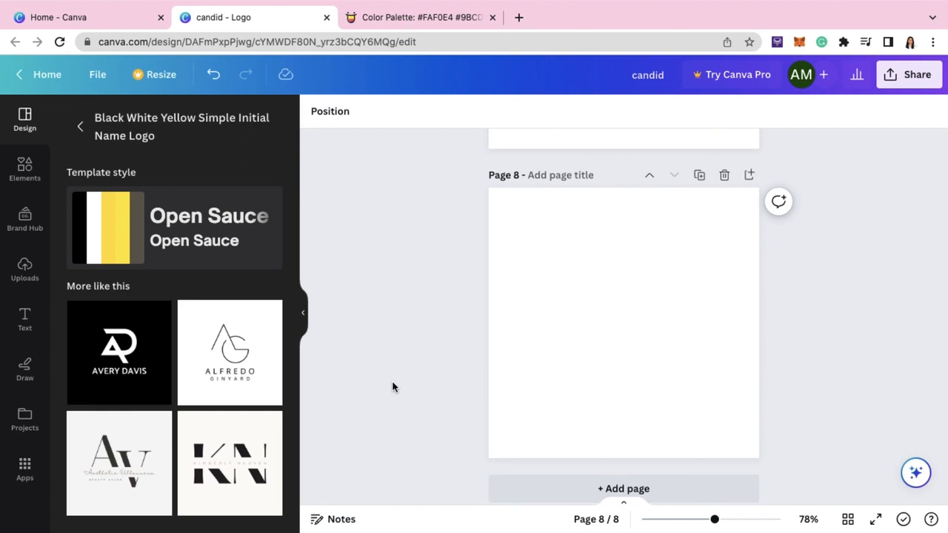
{"action": "left_click", "coordinate": [30, 320]}
{"action": "left_click", "coordinate": [191, 120]}
{"action": "type", "text": "bl"}
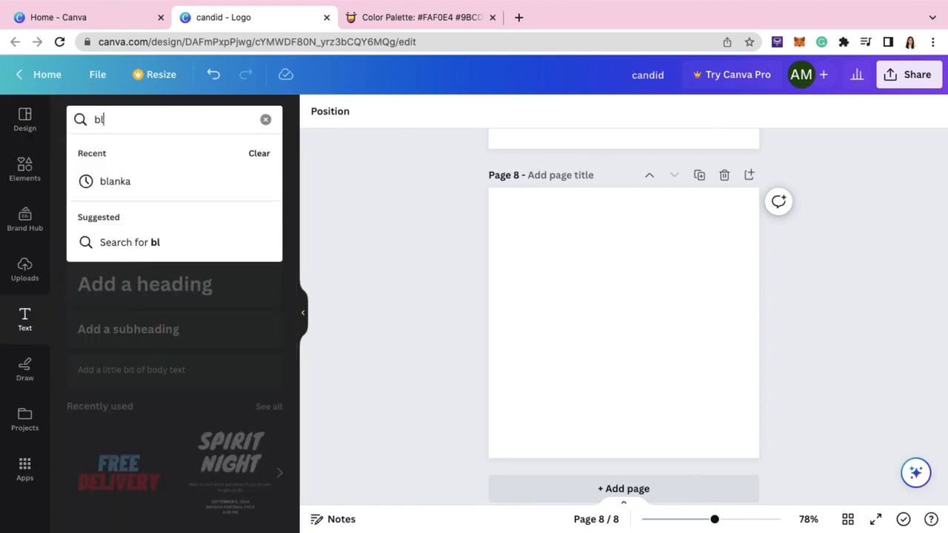
{"action": "type", "text": "anka"}
{"action": "left_click", "coordinate": [201, 177]}
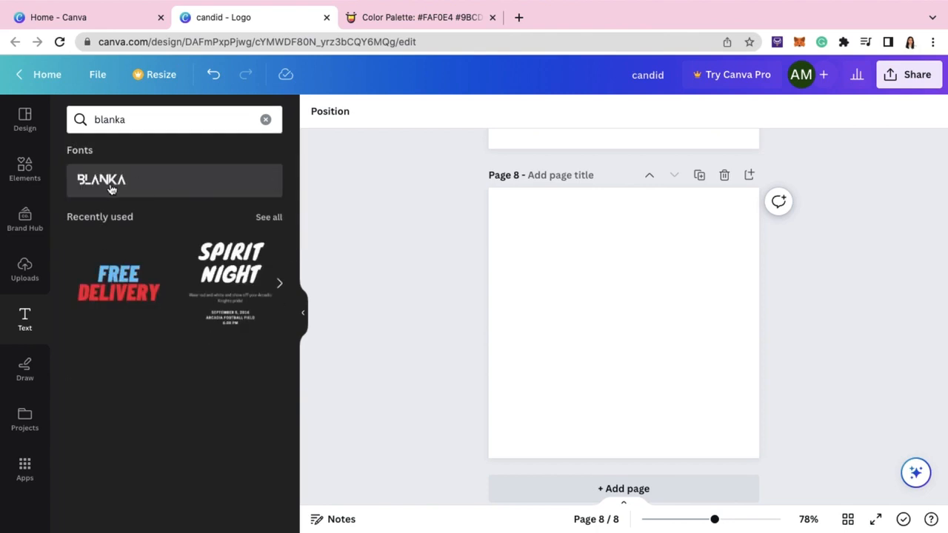
{"action": "left_click", "coordinate": [110, 189]}
{"action": "left_click_drag", "start_coordinate": [607, 318], "coordinate": [516, 289]}
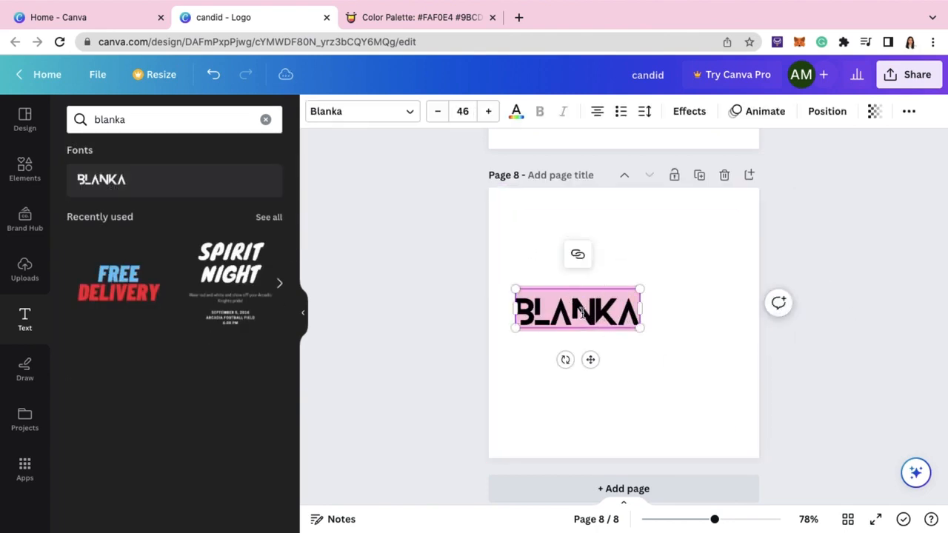
{"action": "type", "text": "AM"}
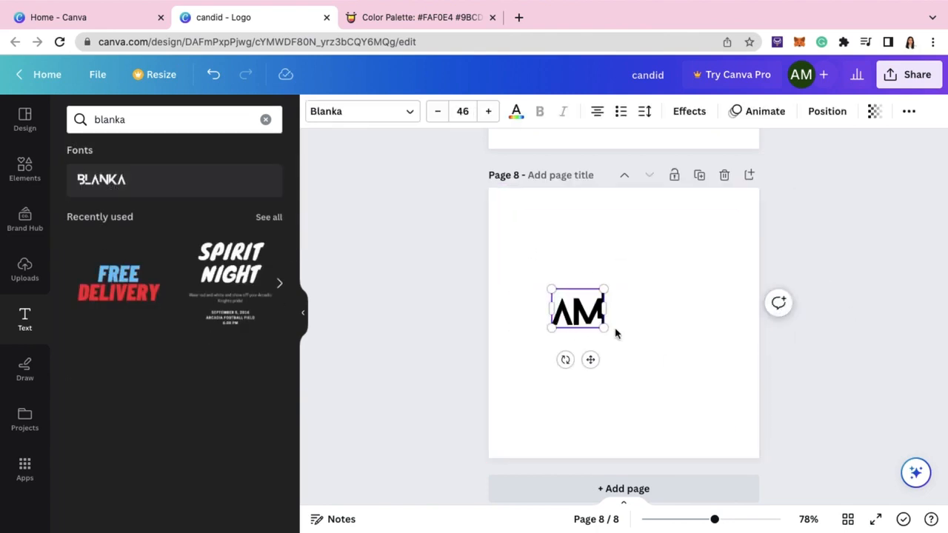
Enlarge the AM text on page 8 to font size 188 and centre it on the page
{"action": "left_click_drag", "start_coordinate": [604, 326], "coordinate": [703, 403]}
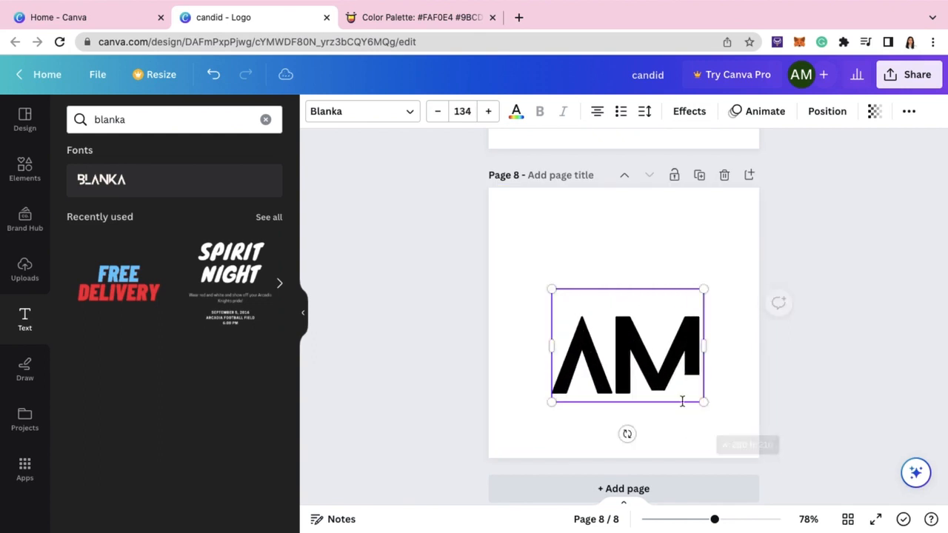
{"action": "left_click", "coordinate": [663, 239]}
{"action": "left_click", "coordinate": [649, 359]}
{"action": "left_click_drag", "start_coordinate": [648, 359], "coordinate": [649, 337]}
{"action": "left_click_drag", "start_coordinate": [699, 380], "coordinate": [732, 404]}
{"action": "left_click_drag", "start_coordinate": [682, 364], "coordinate": [667, 350]}
{"action": "left_click_drag", "start_coordinate": [531, 254], "coordinate": [502, 231]}
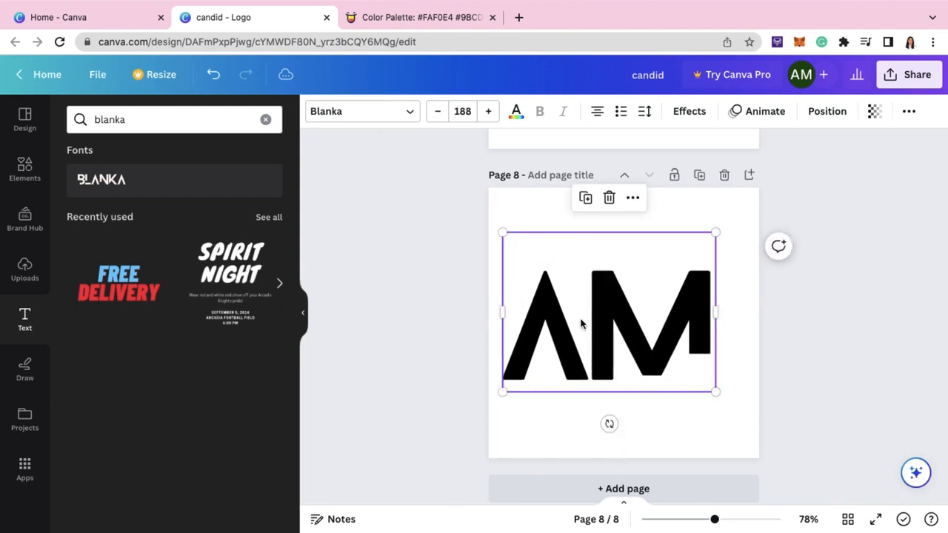
{"action": "left_click_drag", "start_coordinate": [582, 322], "coordinate": [613, 341]}
{"action": "left_click", "coordinate": [679, 438]}
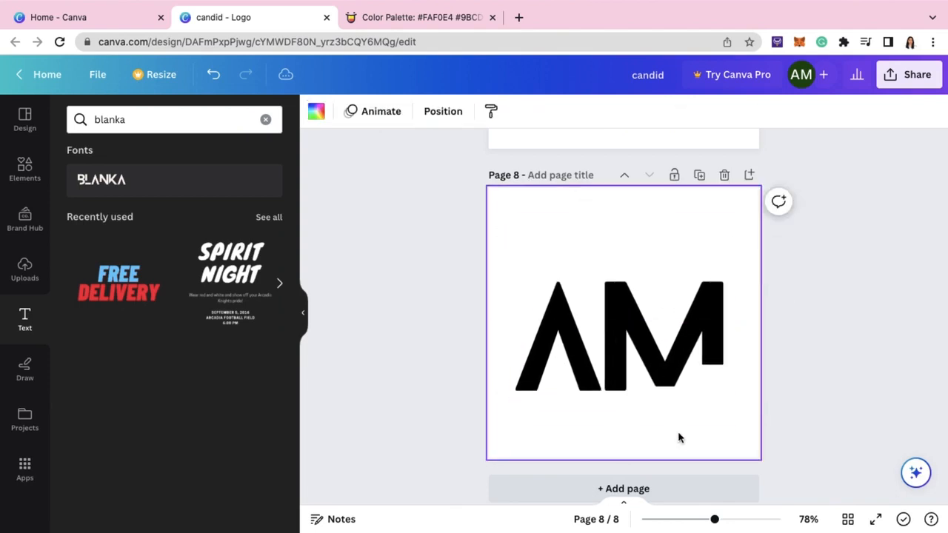
Recolour the AM text on page 8 with the Color Hunt palette's teal, #9BCDD2
{"action": "left_click", "coordinate": [652, 355]}
{"action": "left_click", "coordinate": [422, 19]}
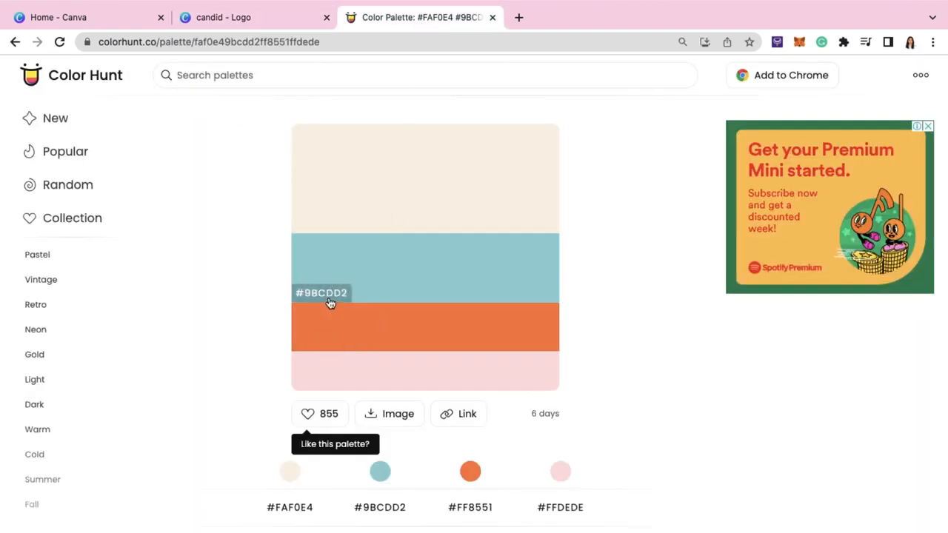
{"action": "left_click", "coordinate": [252, 17]}
{"action": "left_click", "coordinate": [518, 111]}
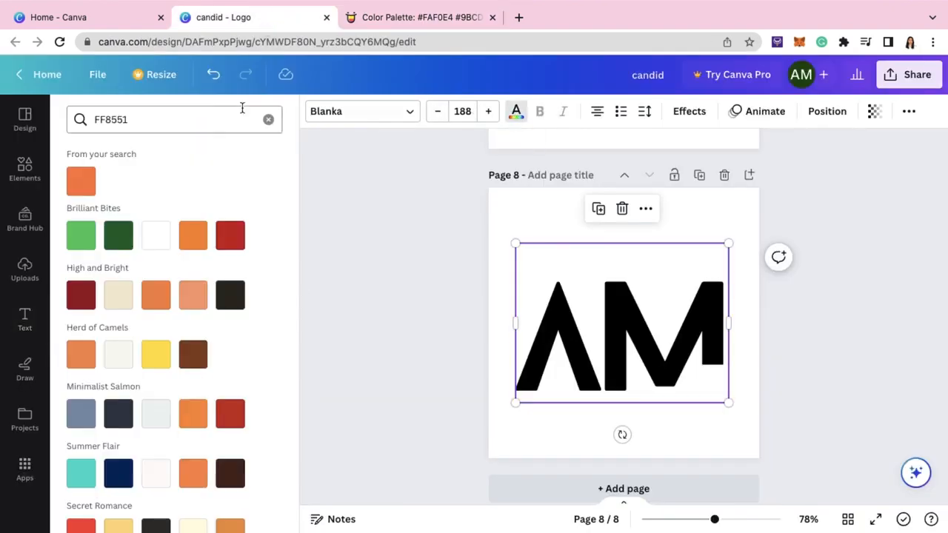
{"action": "left_click", "coordinate": [268, 119]}
{"action": "type", "text": "9BCDD2"}
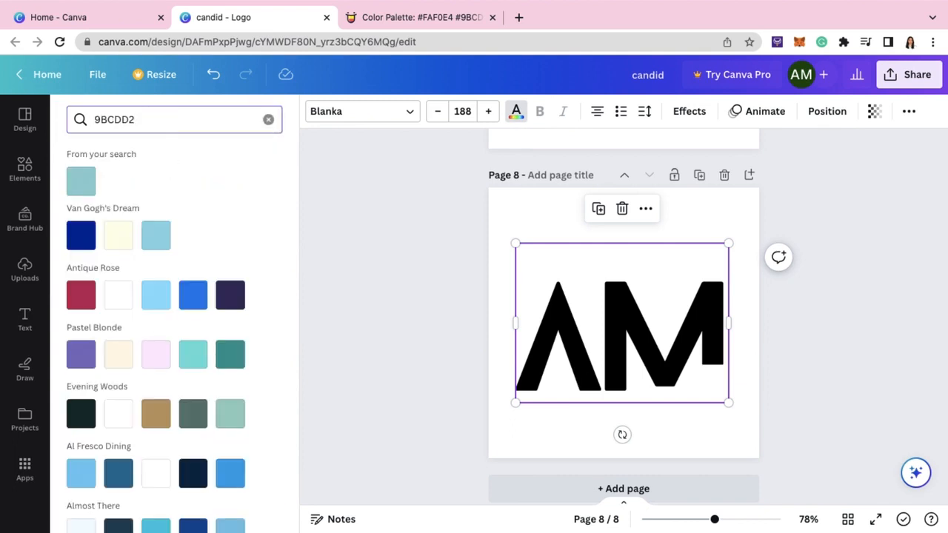
{"action": "left_click", "coordinate": [86, 183]}
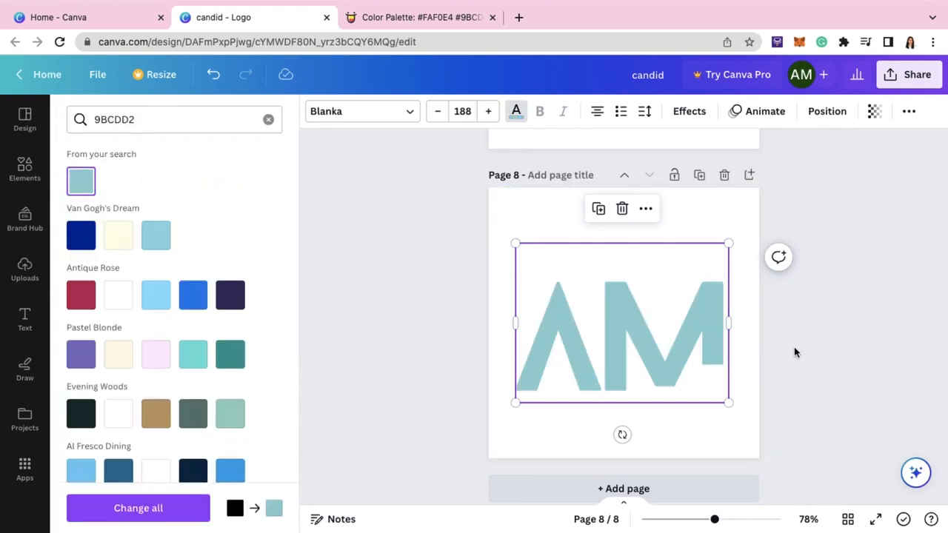
{"action": "left_click", "coordinate": [794, 347]}
Download only the current page, page 8, as a PNG image
{"action": "left_click", "coordinate": [498, 289]}
{"action": "scroll", "coordinate": [575, 347], "scroll_direction": "down", "scroll_amount": 1}
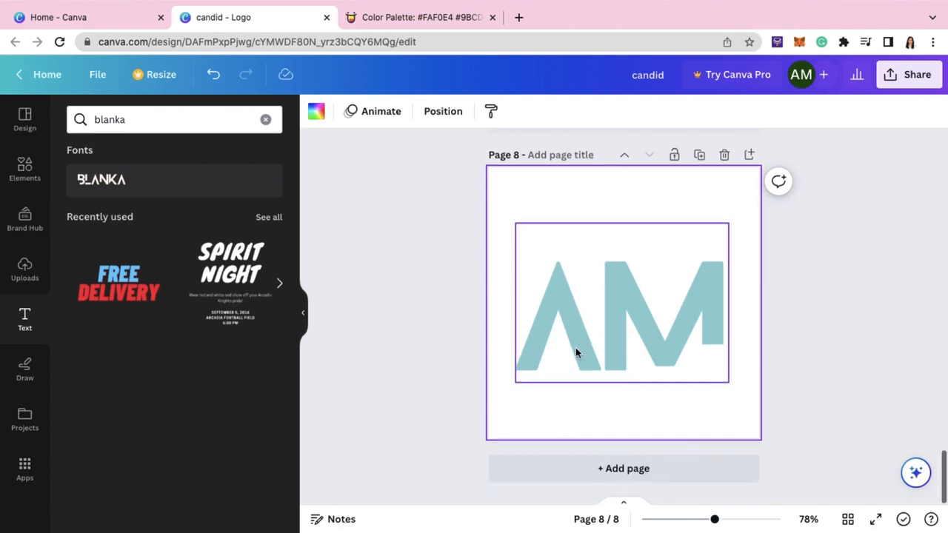
{"action": "left_click", "coordinate": [918, 74]}
{"action": "left_click", "coordinate": [715, 427]}
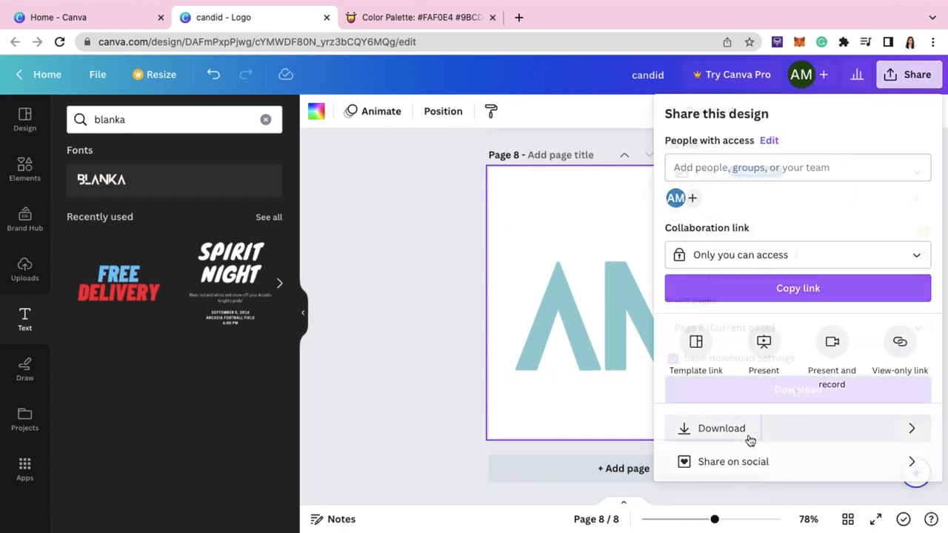
{"action": "left_click", "coordinate": [421, 227]}
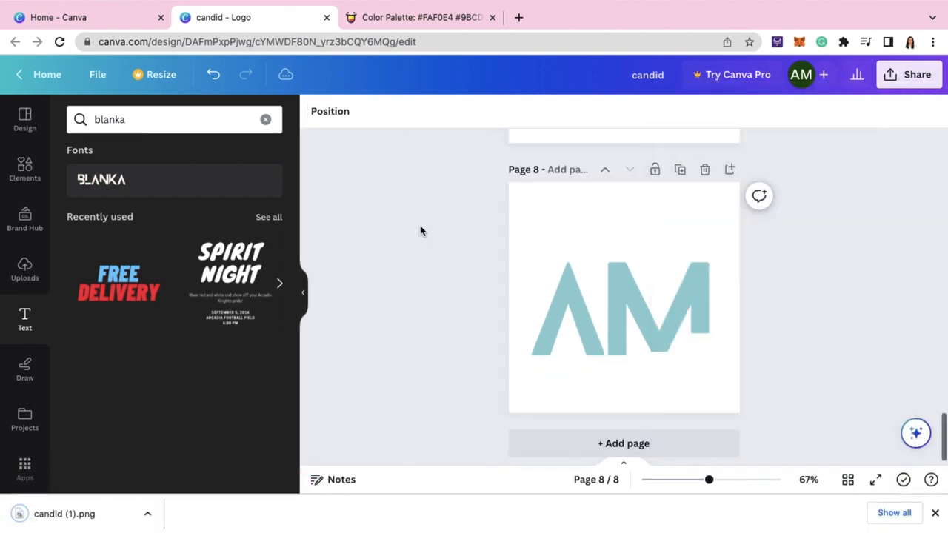
Duplicate page 8 as page 9 and recolour its AM text with the palette's orange, #FF8551
{"action": "key", "text": "ctrl+d"}
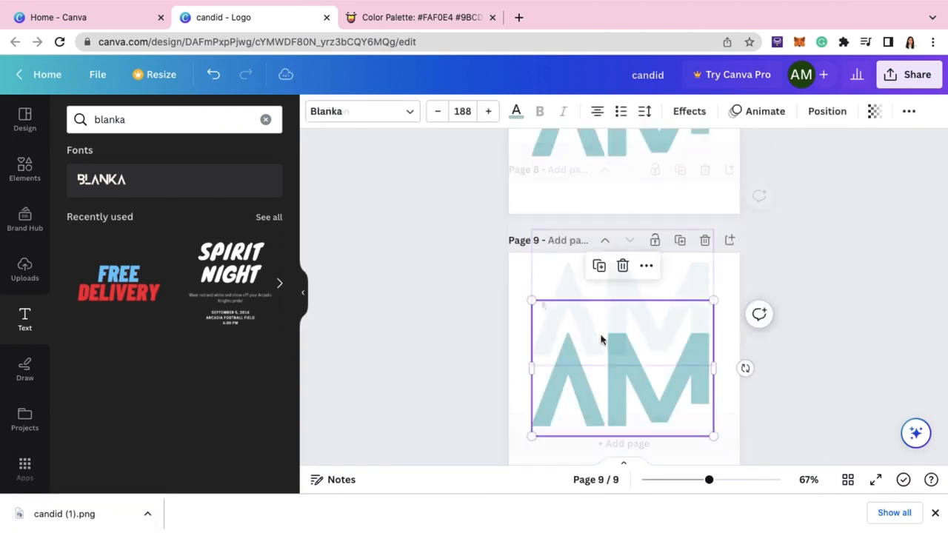
{"action": "left_click", "coordinate": [516, 111]}
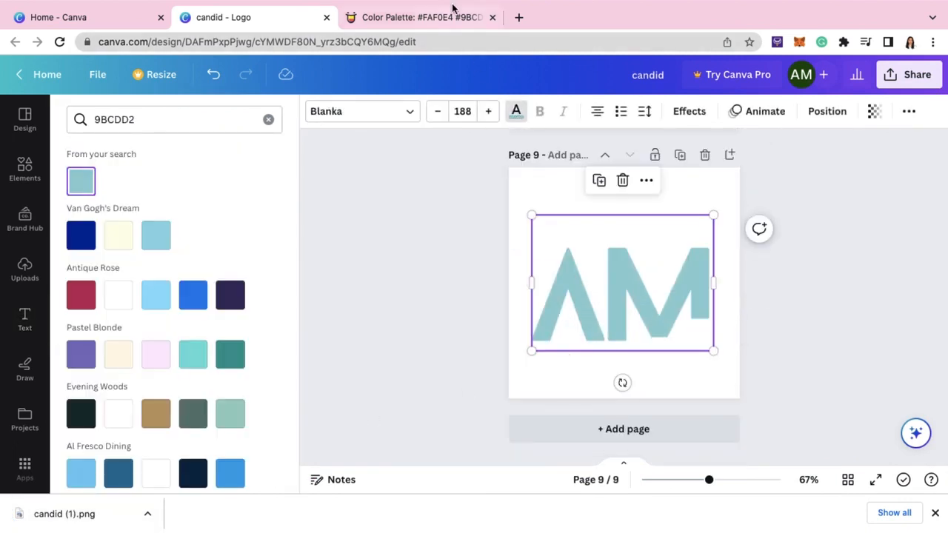
{"action": "left_click", "coordinate": [454, 15]}
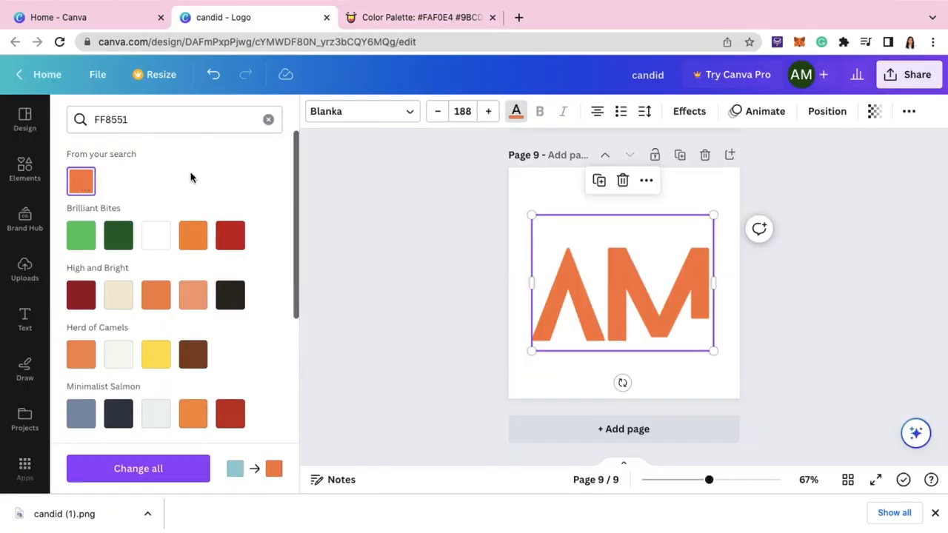
{"action": "left_click", "coordinate": [393, 291]}
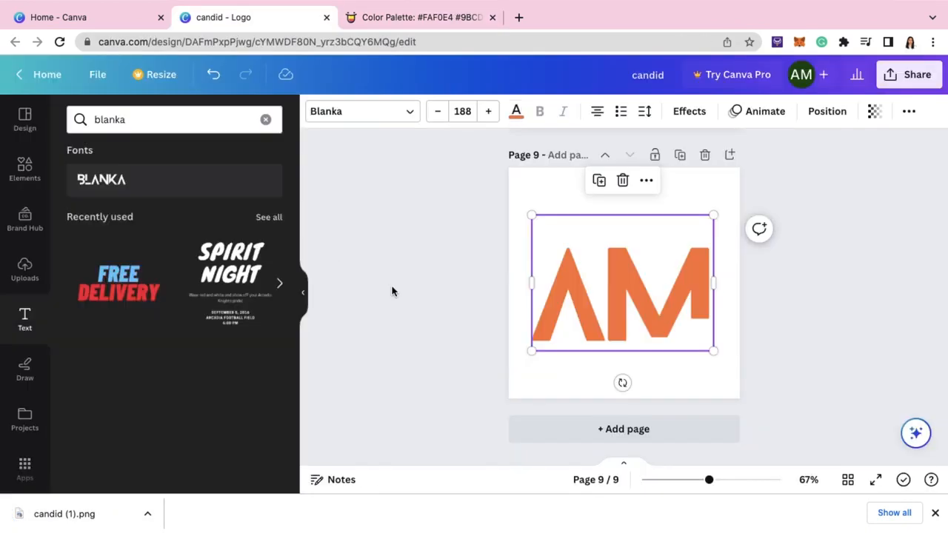
{"action": "left_click", "coordinate": [778, 338]}
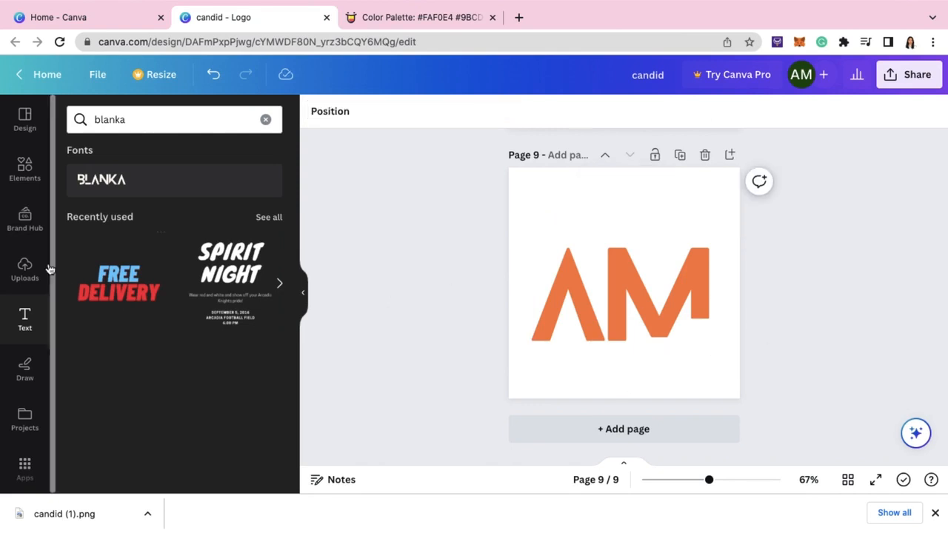
Search the graphics elements for "curve" and add the slender tapered gold curve to page 9
{"action": "left_click", "coordinate": [22, 172]}
{"action": "left_click", "coordinate": [129, 120]}
{"action": "type", "text": "curve"}
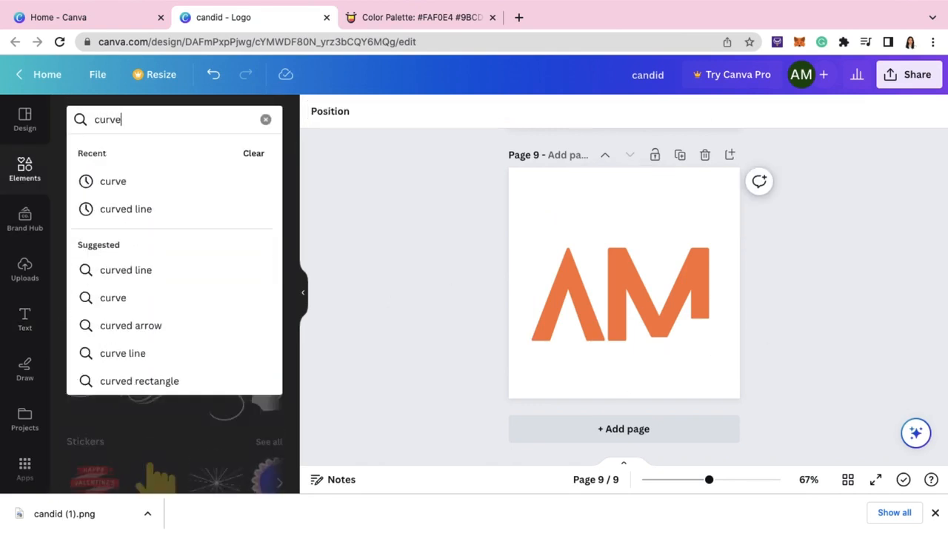
{"action": "key", "text": "Return"}
{"action": "left_click", "coordinate": [117, 152]}
{"action": "scroll", "coordinate": [140, 324], "scroll_direction": "down", "scroll_amount": 5}
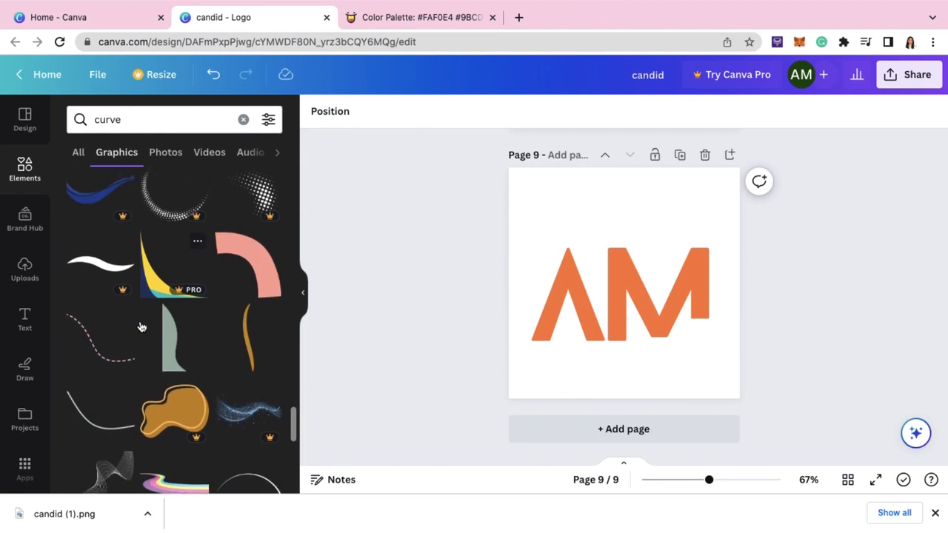
{"action": "left_click", "coordinate": [242, 320]}
Rotate the gold curve until nearly horizontal and lay it across the lower part of the AM letters
{"action": "left_click_drag", "start_coordinate": [625, 296], "coordinate": [564, 296]}
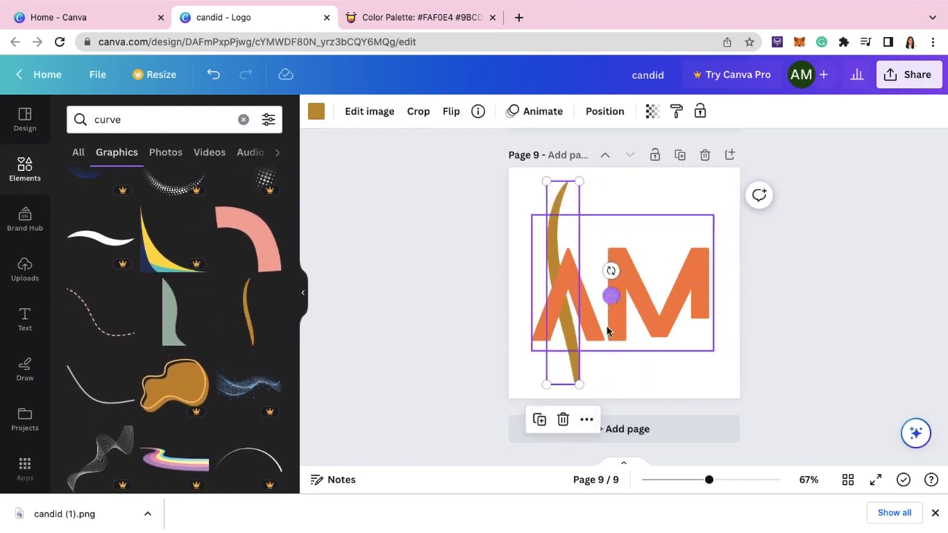
{"action": "left_click_drag", "start_coordinate": [610, 271], "coordinate": [570, 215]}
{"action": "left_click_drag", "start_coordinate": [536, 303], "coordinate": [578, 366]}
{"action": "left_click_drag", "start_coordinate": [644, 354], "coordinate": [639, 321]}
{"action": "left_click", "coordinate": [707, 213]}
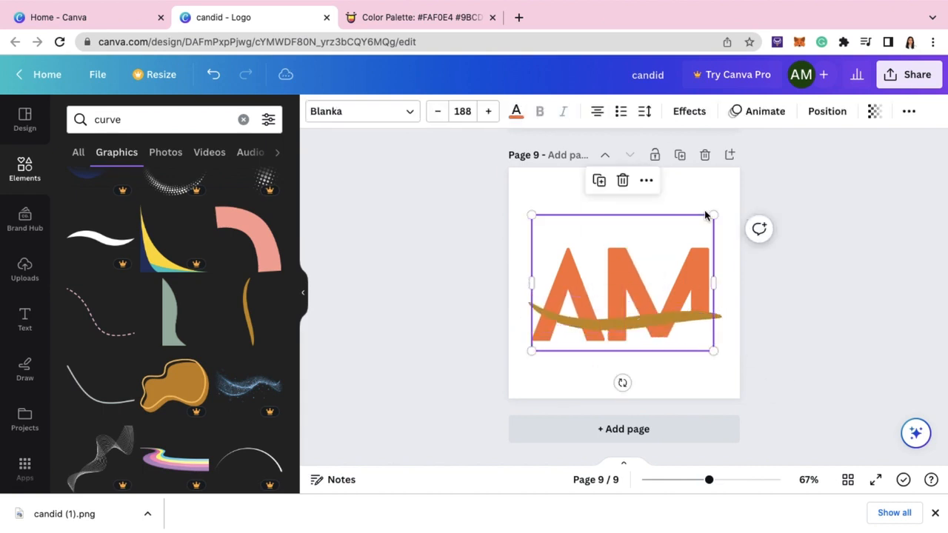
Recolour the curve with the same orange as the AM letters
{"action": "left_click", "coordinate": [624, 323]}
{"action": "left_click", "coordinate": [316, 112]}
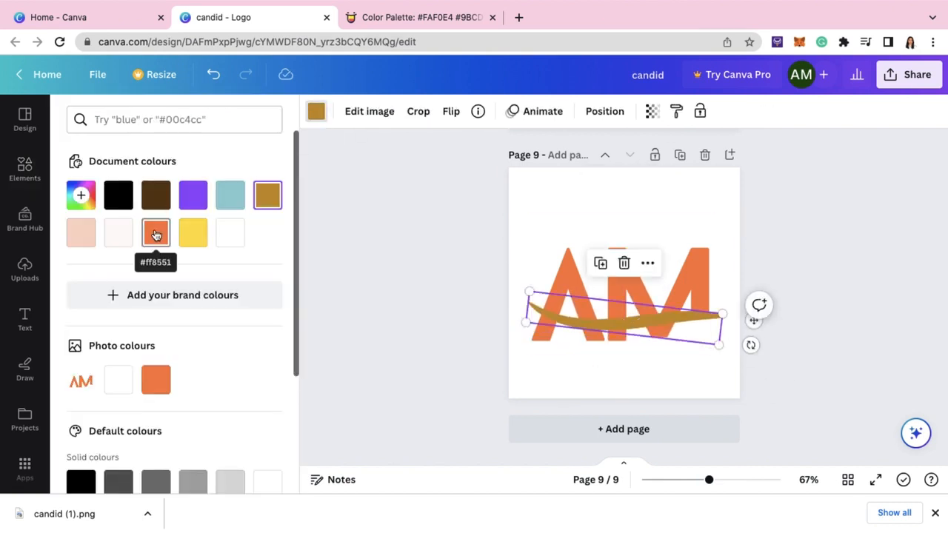
{"action": "left_click", "coordinate": [164, 391]}
{"action": "left_click", "coordinate": [383, 281]}
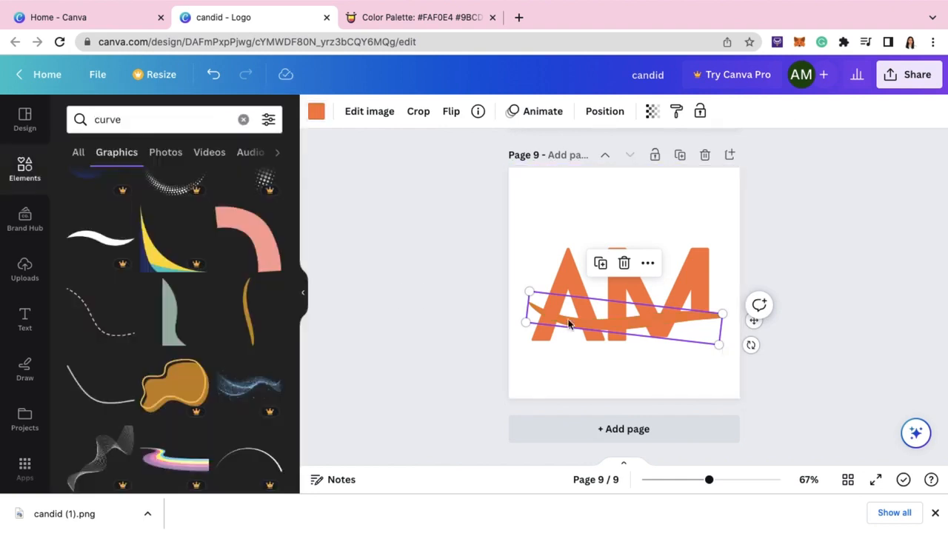
Duplicate the orange curve, place the copy slightly above the original and colour it white
{"action": "left_click_drag", "start_coordinate": [561, 324], "coordinate": [601, 321]}
{"action": "left_click", "coordinate": [314, 111]}
{"action": "left_click", "coordinate": [193, 233]}
Send the white curve behind the orange one, nudge it sideways and enlarge it slightly so it cuts across the letters
{"action": "left_click", "coordinate": [646, 255]}
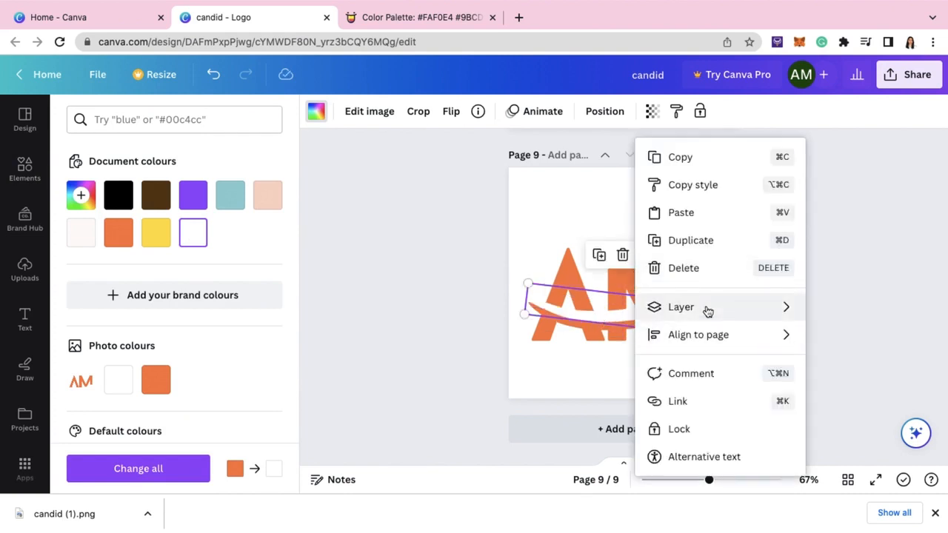
{"action": "mouse_move", "coordinate": [707, 308]}
{"action": "left_click", "coordinate": [568, 369]}
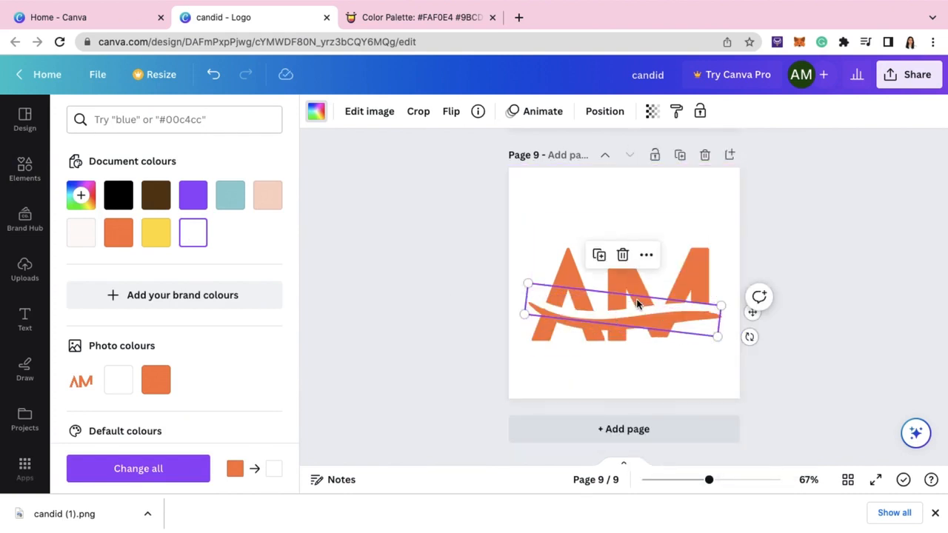
{"action": "left_click_drag", "start_coordinate": [638, 304], "coordinate": [634, 303]}
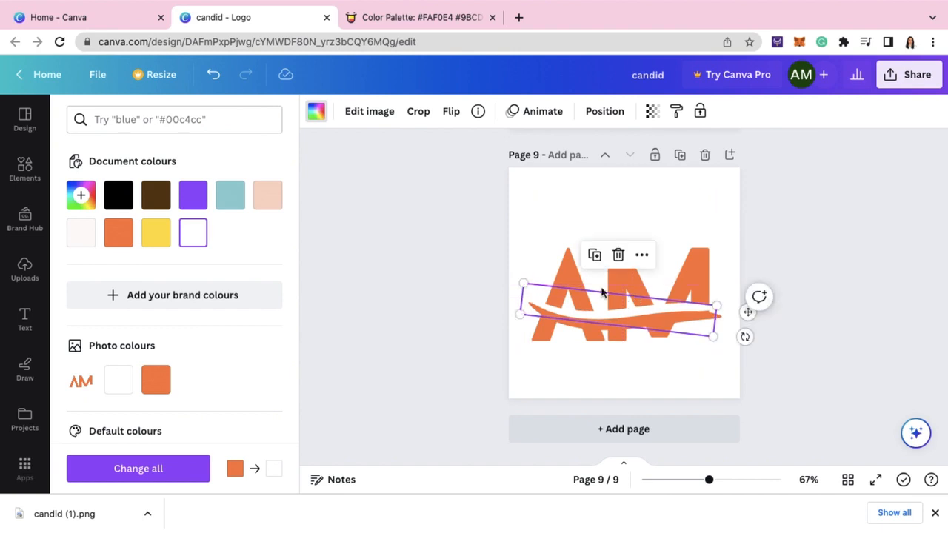
{"action": "left_click_drag", "start_coordinate": [522, 283], "coordinate": [514, 280]}
{"action": "left_click", "coordinate": [444, 326]}
Upload candid (1).png, place the teal AM image on page 9 and scale it to fill the page
{"action": "left_click_drag", "start_coordinate": [57, 522], "coordinate": [96, 384]}
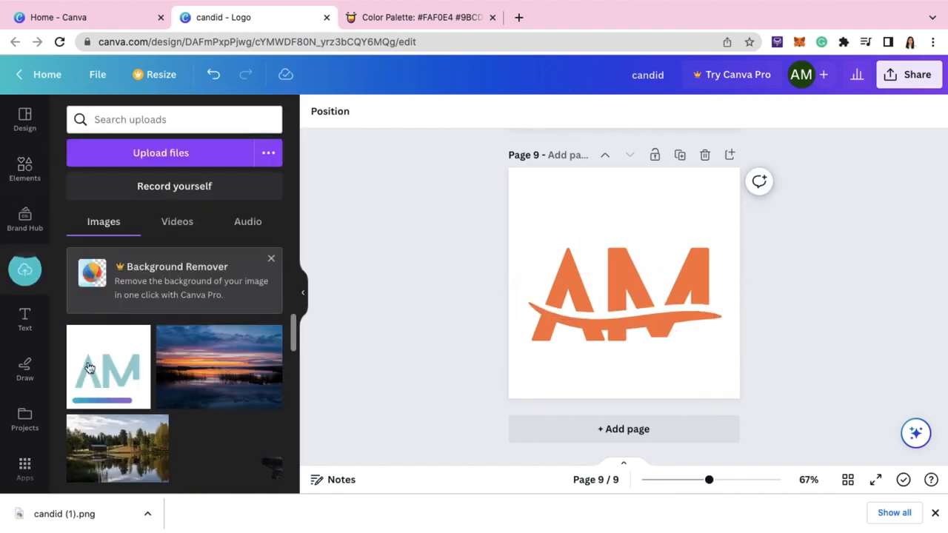
{"action": "left_click_drag", "start_coordinate": [89, 366], "coordinate": [559, 210]}
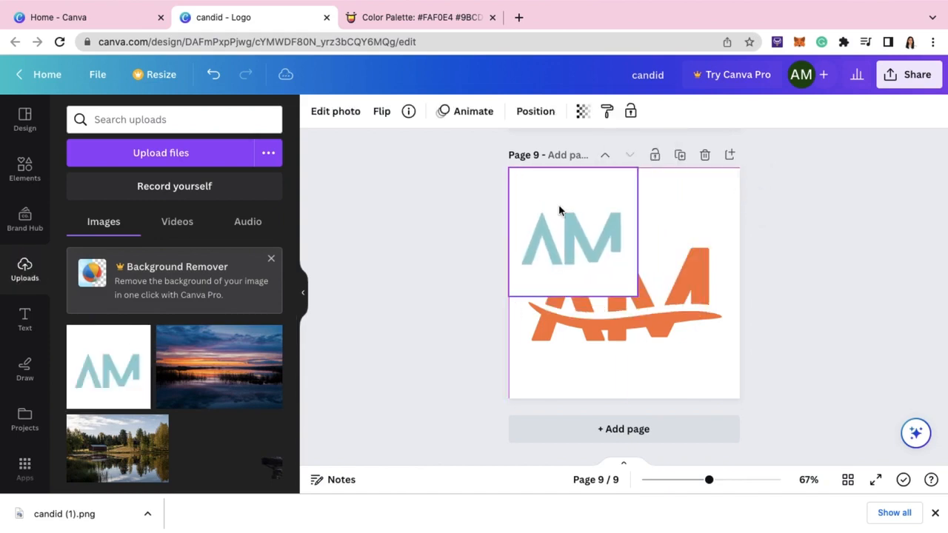
{"action": "left_click_drag", "start_coordinate": [638, 295], "coordinate": [736, 400]}
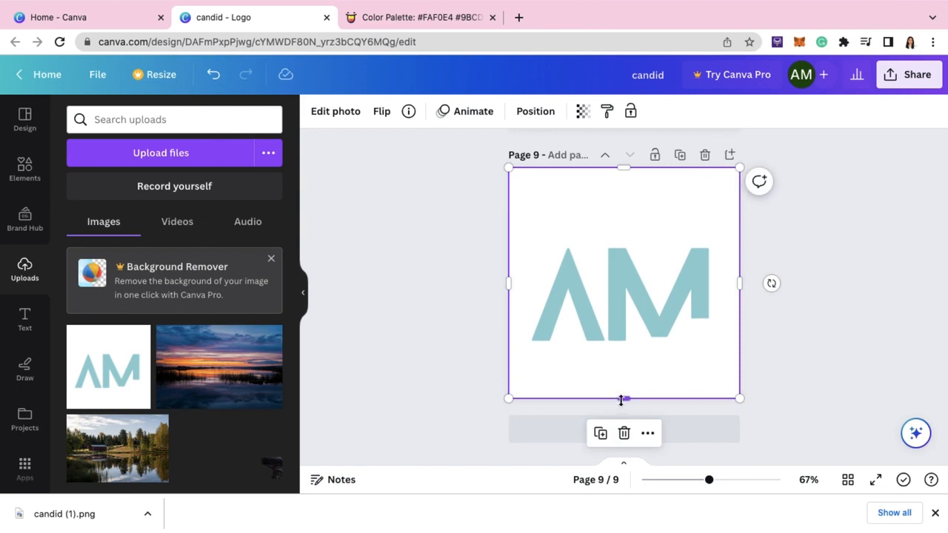
Crop the teal AM image from its lower edge up to the curve and send it backward two layers
{"action": "left_click_drag", "start_coordinate": [623, 398], "coordinate": [617, 320]}
{"action": "right_click", "coordinate": [650, 296]}
{"action": "mouse_move", "coordinate": [696, 254]}
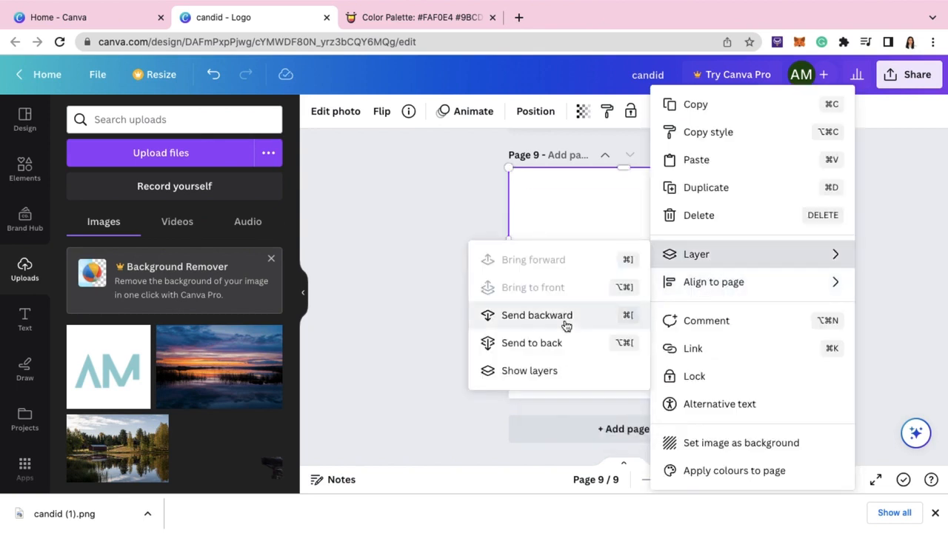
{"action": "left_click", "coordinate": [570, 314]}
{"action": "right_click", "coordinate": [632, 290]}
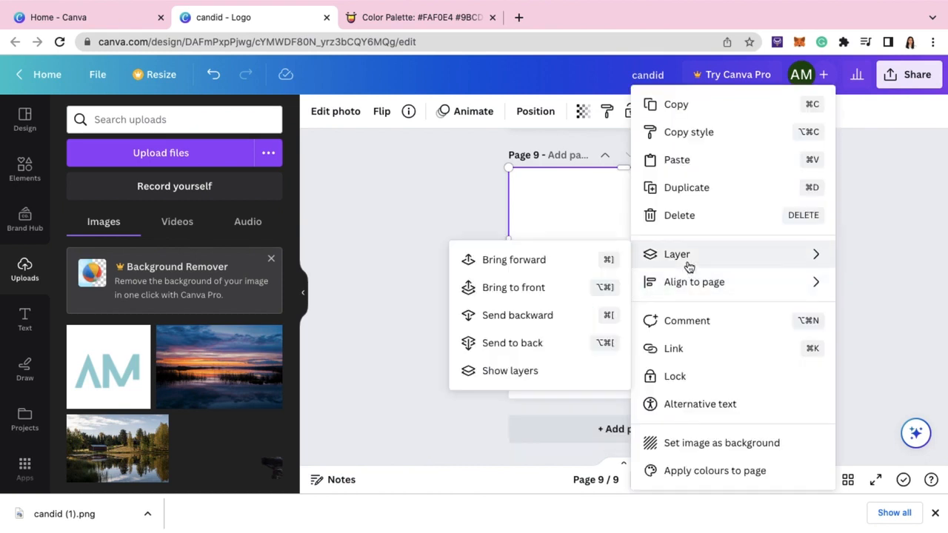
{"action": "left_click", "coordinate": [550, 318]}
{"action": "left_click", "coordinate": [423, 268]}
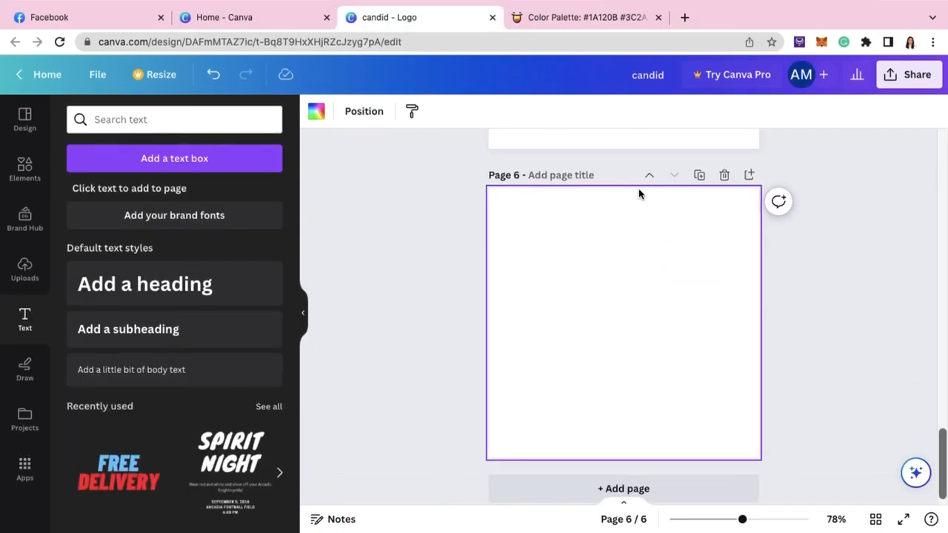
Add a pointed-top hexagon from the basic shapes to the blank page 6 of the other logo design
{"action": "left_click", "coordinate": [30, 166]}
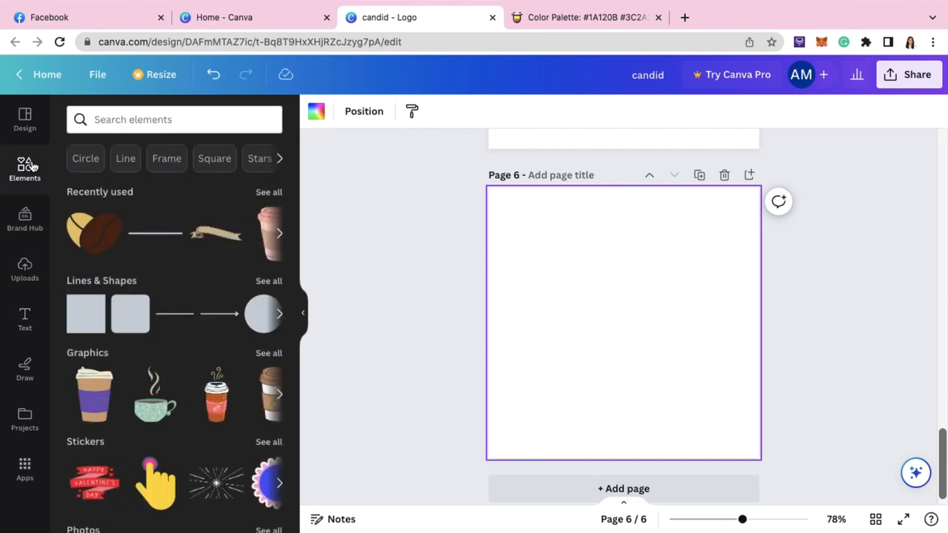
{"action": "left_click", "coordinate": [267, 282]}
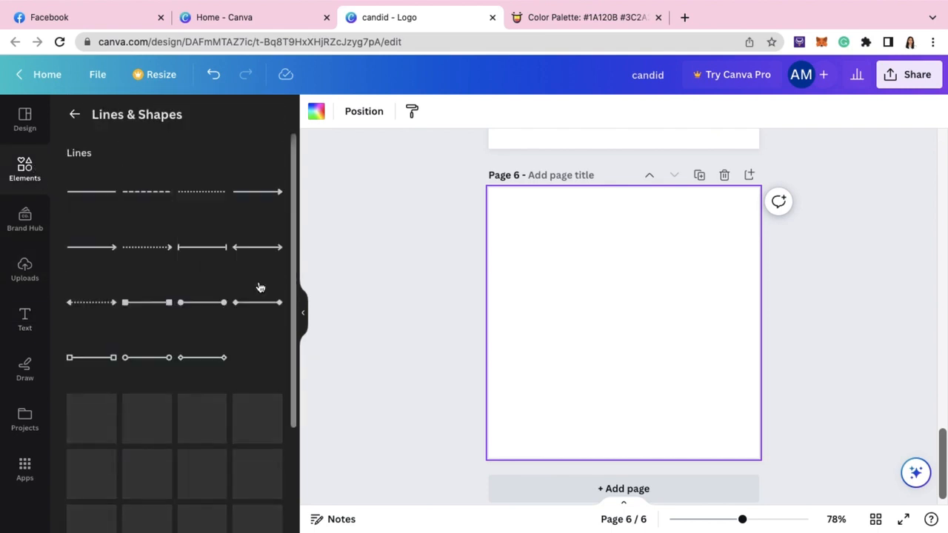
{"action": "scroll", "coordinate": [259, 287], "scroll_direction": "down", "scroll_amount": 2}
{"action": "scroll", "coordinate": [258, 285], "scroll_direction": "down", "scroll_amount": 3}
{"action": "scroll", "coordinate": [257, 270], "scroll_direction": "up", "scroll_amount": 2}
{"action": "left_click", "coordinate": [260, 267]}
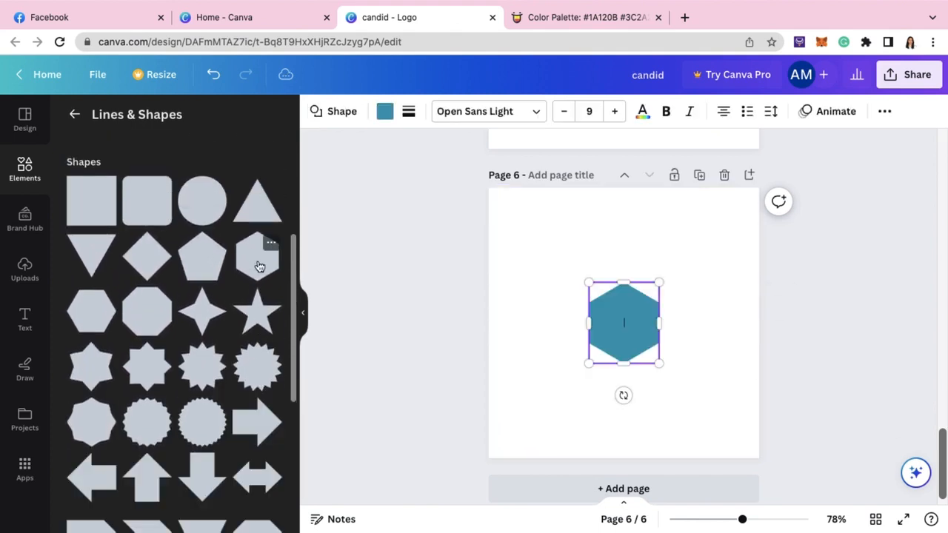
Fill the hexagon with the Color Hunt palette's darkest colour, #1A120B
{"action": "left_click", "coordinate": [612, 15]}
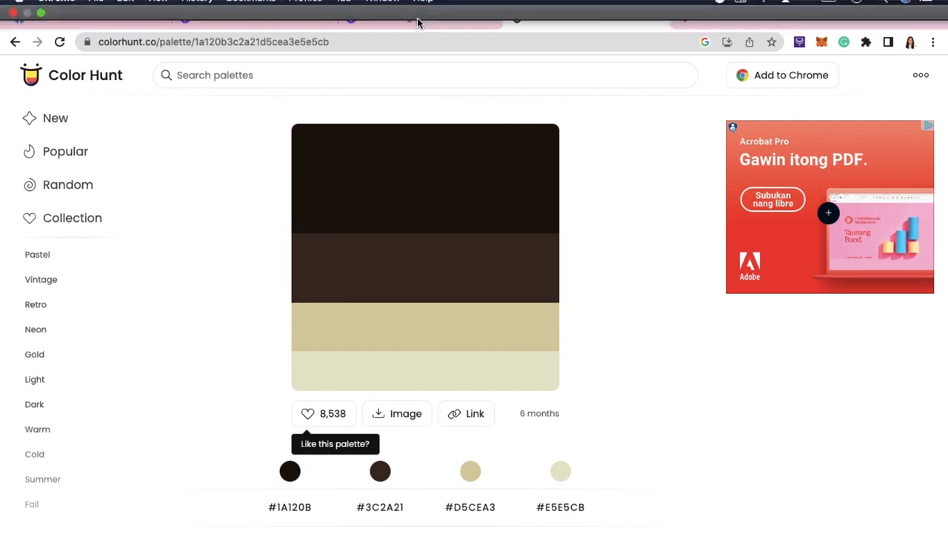
{"action": "left_click", "coordinate": [417, 18]}
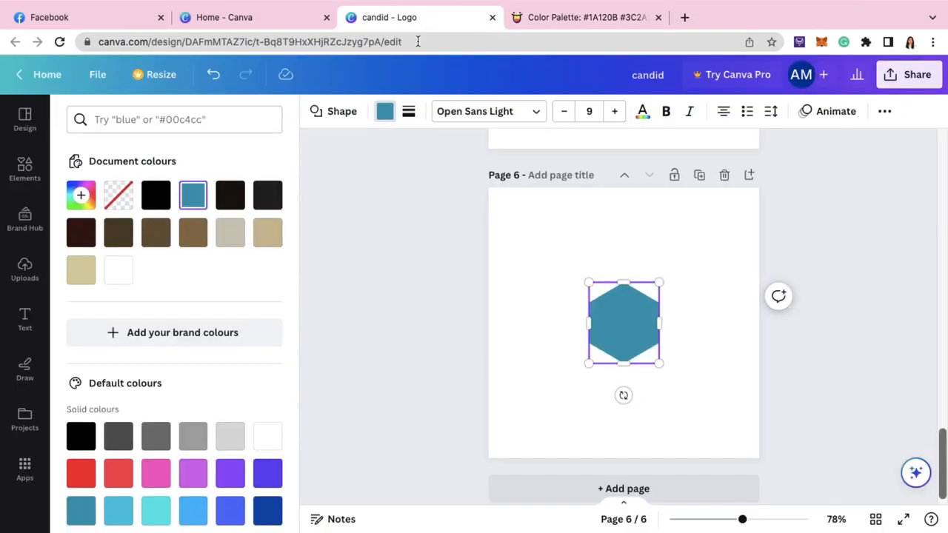
{"action": "left_click", "coordinate": [166, 118]}
{"action": "type", "text": "1A120B"}
{"action": "left_click", "coordinate": [82, 181]}
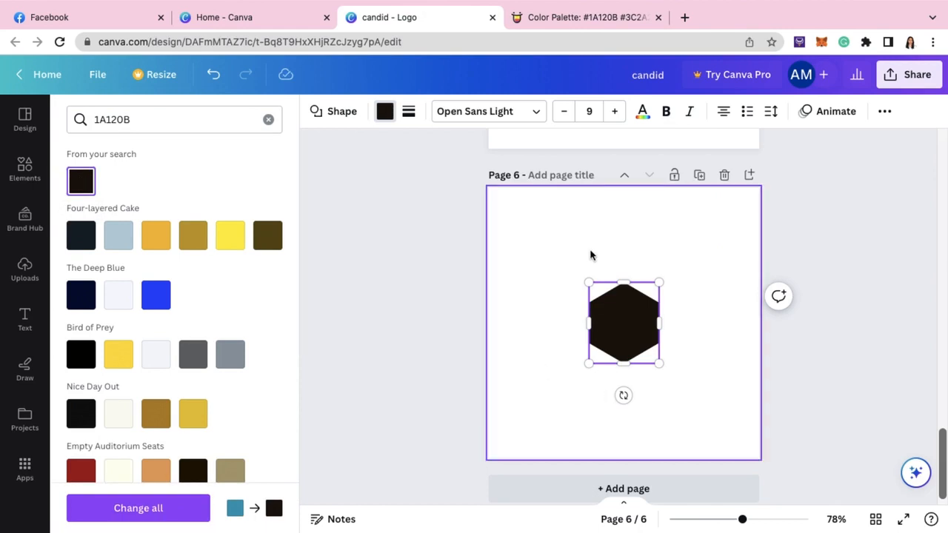
Enlarge the hexagon to nearly fill page 6 and duplicate it with a slight offset
{"action": "left_click_drag", "start_coordinate": [589, 282], "coordinate": [510, 191]}
{"action": "left_click_drag", "start_coordinate": [659, 363], "coordinate": [709, 421]}
{"action": "left_click_drag", "start_coordinate": [604, 297], "coordinate": [584, 336]}
{"action": "key", "text": "super+d"}
Give the hexagon copy a long-dashed border of weight 2
{"action": "left_click", "coordinate": [404, 117]}
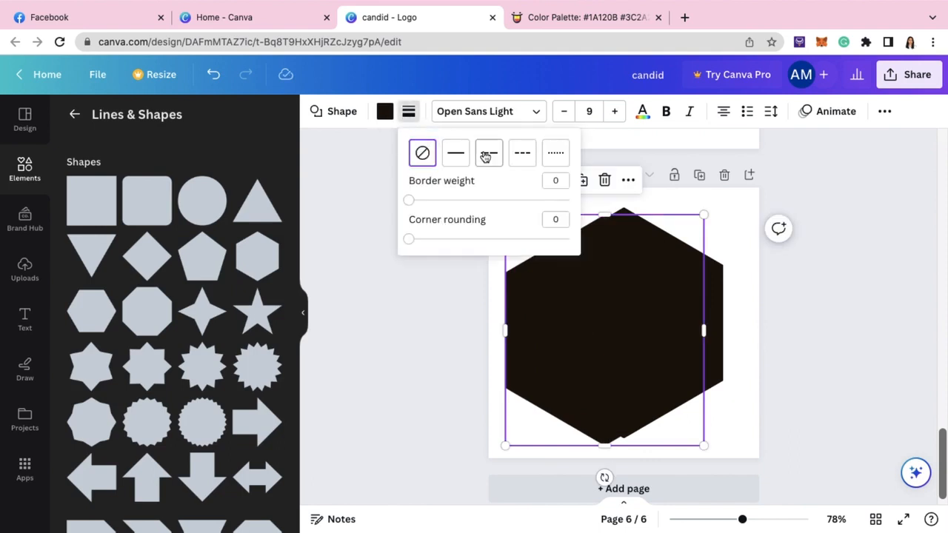
{"action": "left_click", "coordinate": [487, 152]}
{"action": "key", "text": "Return"}
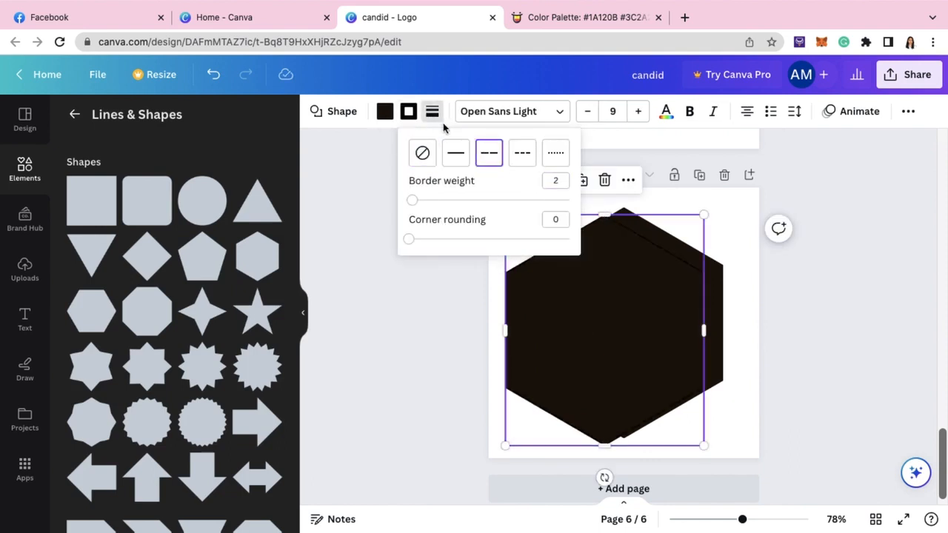
Set the dashed border of the hexagon copy to the Color Hunt palette's khaki, #D5CEA3
{"action": "left_click", "coordinate": [385, 111]}
{"action": "left_click", "coordinate": [571, 17]}
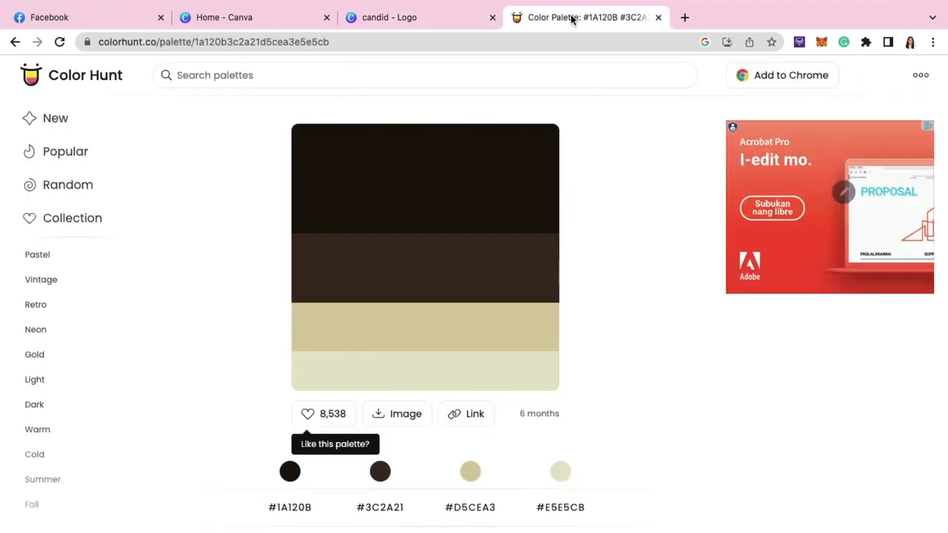
{"action": "left_click", "coordinate": [323, 338]}
{"action": "left_click", "coordinate": [426, 17]}
{"action": "key", "text": "ctrl+a"}
{"action": "type", "text": "D5CEA3"}
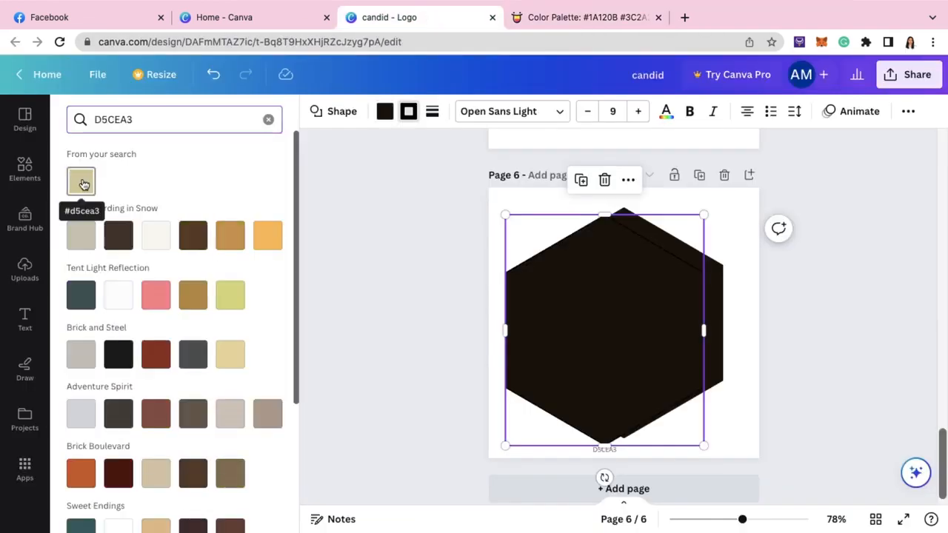
{"action": "left_click", "coordinate": [82, 181]}
Shrink the dashed hexagon slightly and centre it inside the larger dark hexagon as an inner outline
{"action": "left_click_drag", "start_coordinate": [507, 217], "coordinate": [514, 225]}
{"action": "left_click_drag", "start_coordinate": [548, 296], "coordinate": [560, 284]}
{"action": "left_click_drag", "start_coordinate": [530, 209], "coordinate": [532, 215]}
{"action": "left_click_drag", "start_coordinate": [606, 321], "coordinate": [604, 318]}
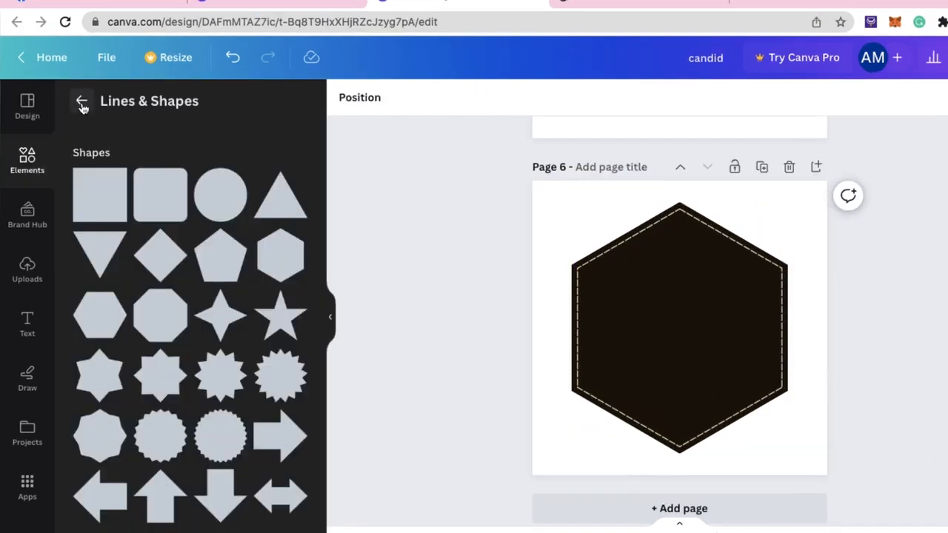
Search the graphics for coffee, add the pink takeaway cup to page 6, and enlarge it at the hexagon's centre
{"action": "left_click", "coordinate": [82, 104]}
{"action": "left_click", "coordinate": [260, 106]}
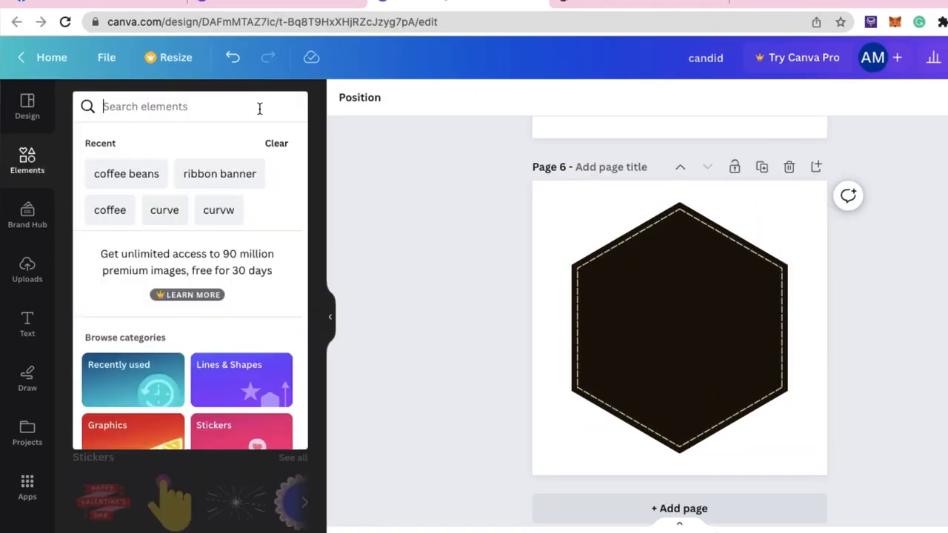
{"action": "type", "text": "coffee"}
{"action": "key", "text": "Return"}
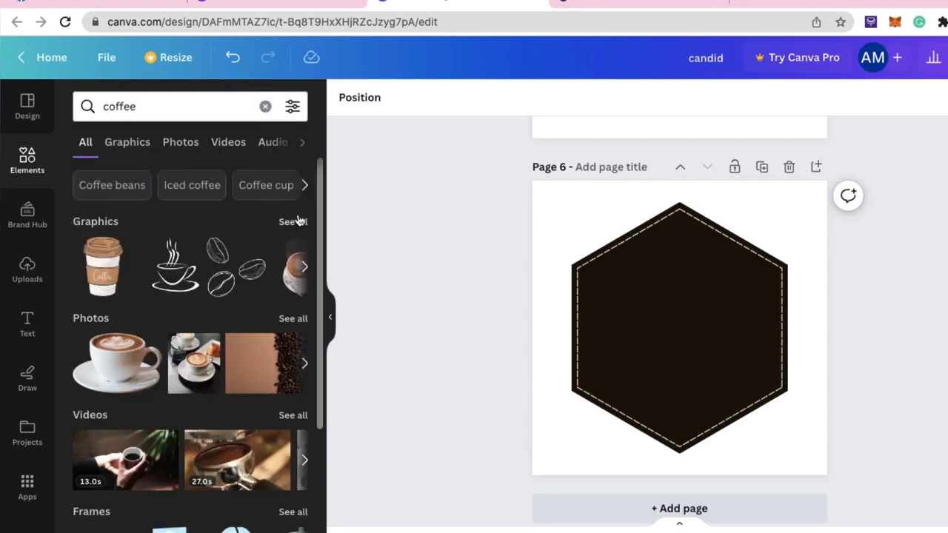
{"action": "left_click", "coordinate": [293, 221]}
{"action": "scroll", "coordinate": [168, 347], "scroll_direction": "down", "scroll_amount": 3}
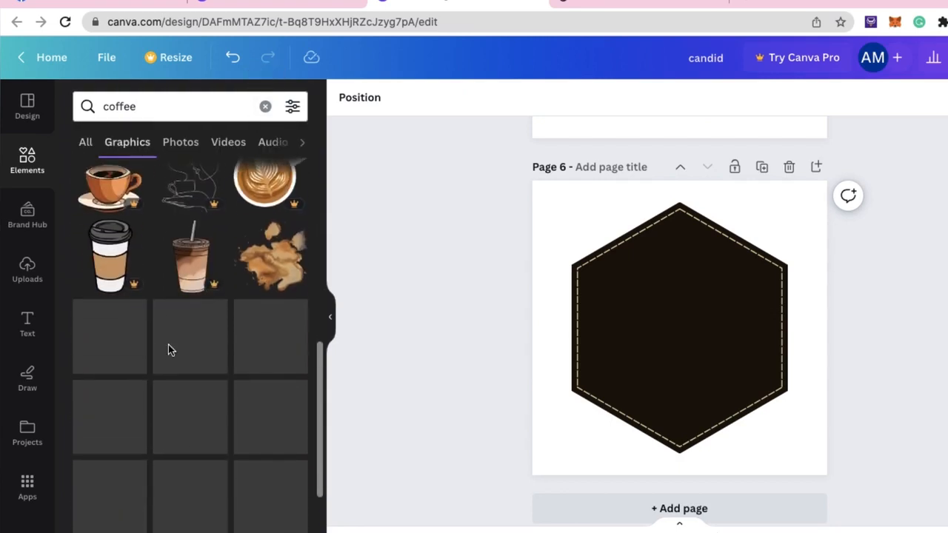
{"action": "scroll", "coordinate": [167, 349], "scroll_direction": "down", "scroll_amount": 4}
{"action": "left_click", "coordinate": [115, 297]}
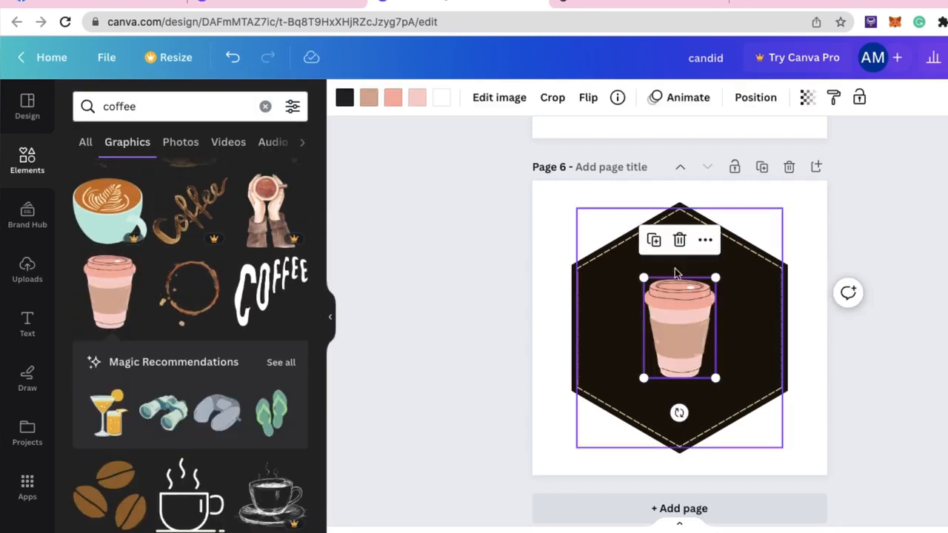
{"action": "left_click_drag", "start_coordinate": [642, 272], "coordinate": [618, 247]}
{"action": "mouse_move", "coordinate": [653, 334]}
{"action": "left_mouse_down"}
{"action": "mouse_move", "coordinate": [664, 353]}
{"action": "mouse_move", "coordinate": [662, 346]}
{"action": "left_mouse_up"}
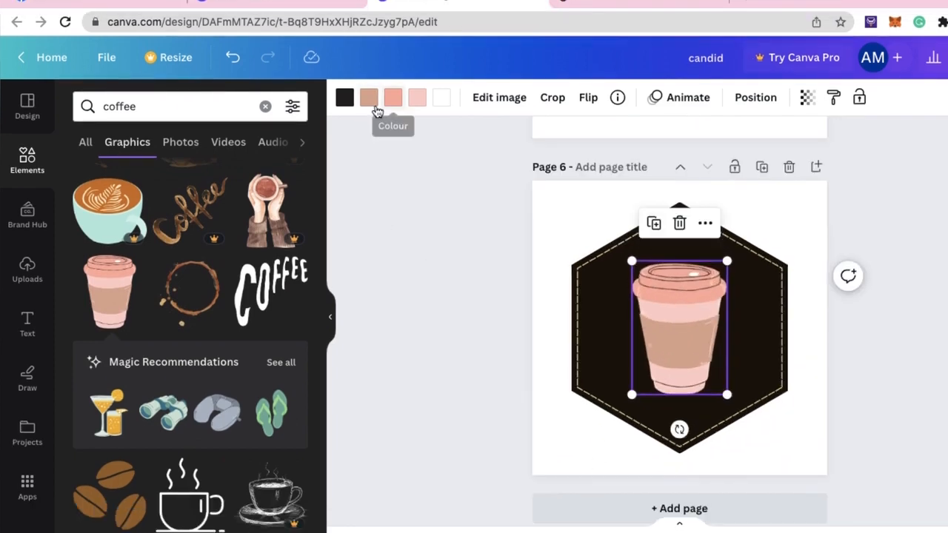
Recolour the cup's light pink body white and its coral lid brown, #695538
{"action": "left_click", "coordinate": [370, 104]}
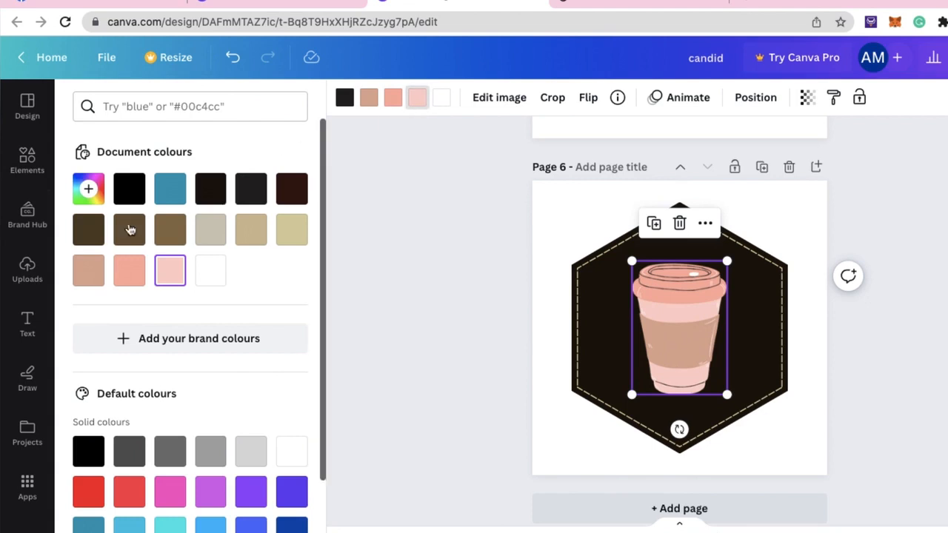
{"action": "left_click", "coordinate": [89, 230]}
{"action": "left_click", "coordinate": [210, 270]}
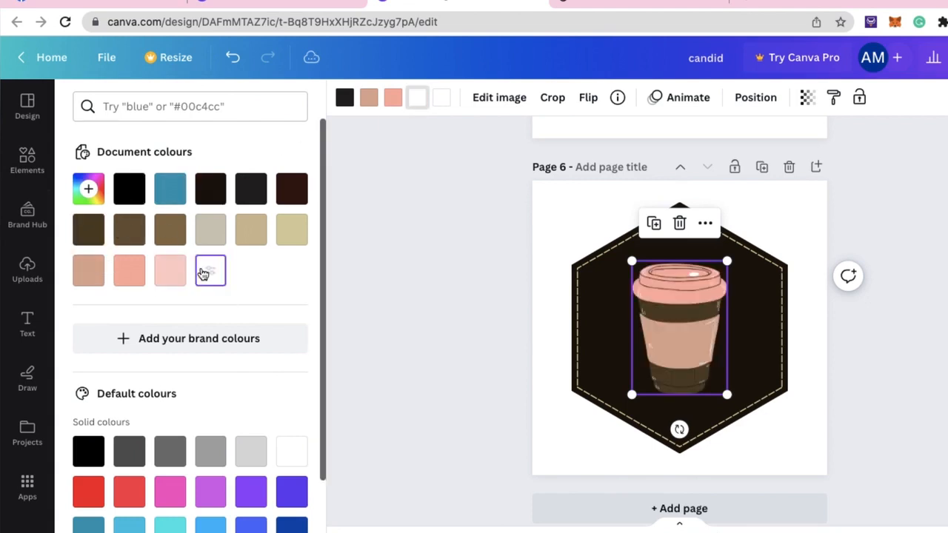
{"action": "left_click", "coordinate": [394, 97]}
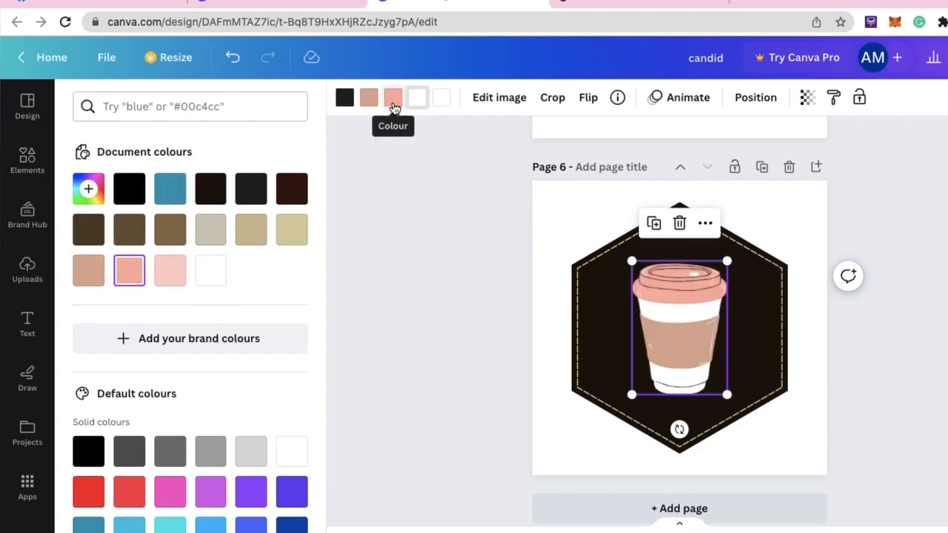
{"action": "left_click", "coordinate": [129, 241]}
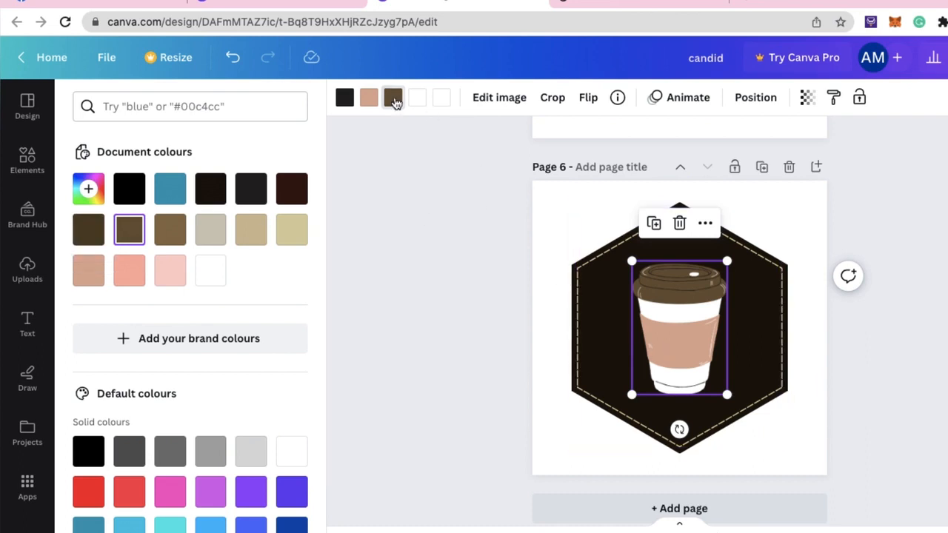
Recolour the cup's sleeve tan, #ccbc9a, then shrink the cup slightly and place it a little lower in the hexagon
{"action": "left_click", "coordinate": [369, 97]}
{"action": "left_click", "coordinate": [250, 229]}
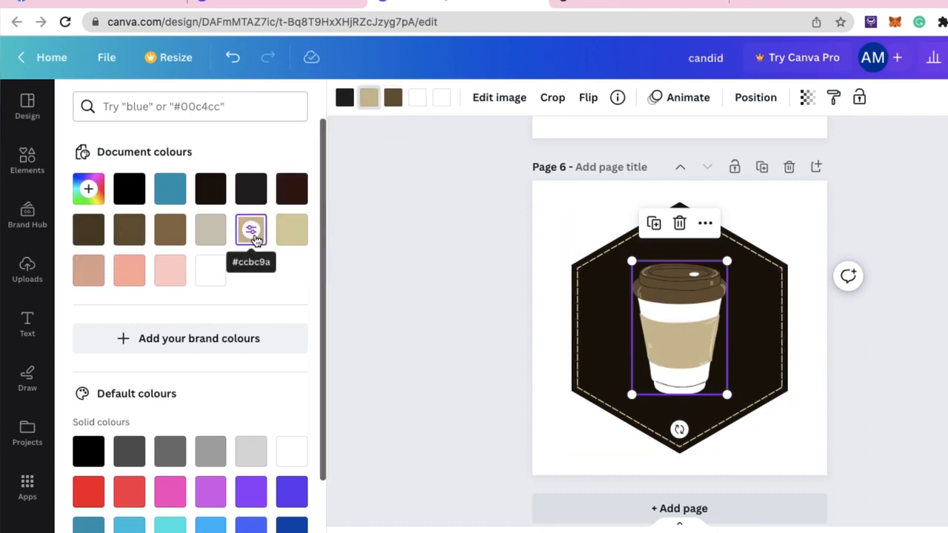
{"action": "left_click", "coordinate": [171, 231]}
{"action": "left_click", "coordinate": [129, 231]}
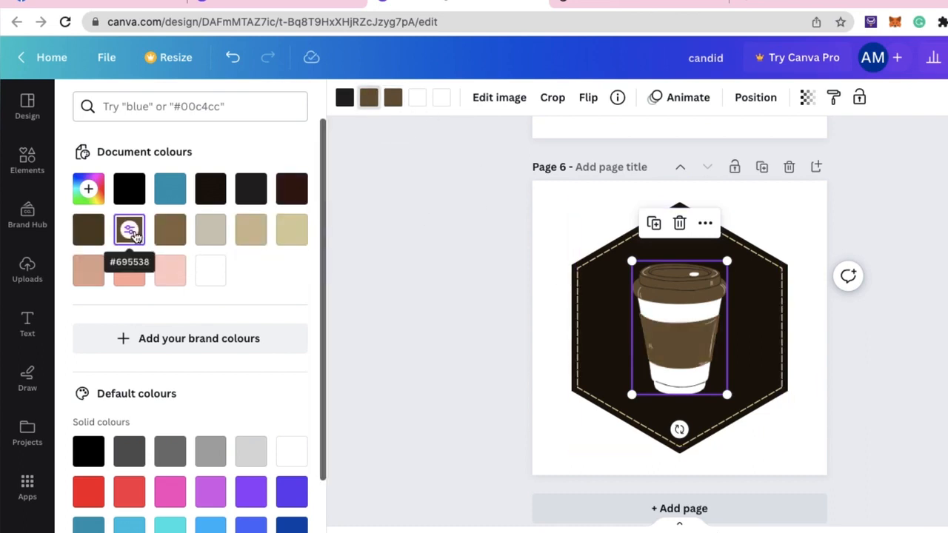
{"action": "left_click", "coordinate": [88, 231]}
{"action": "left_click", "coordinate": [211, 232]}
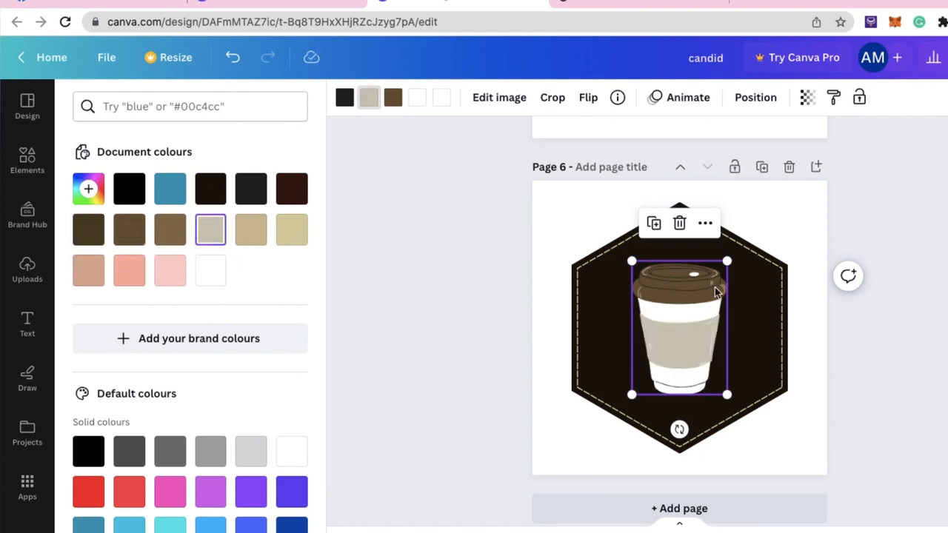
{"action": "left_click", "coordinate": [253, 239]}
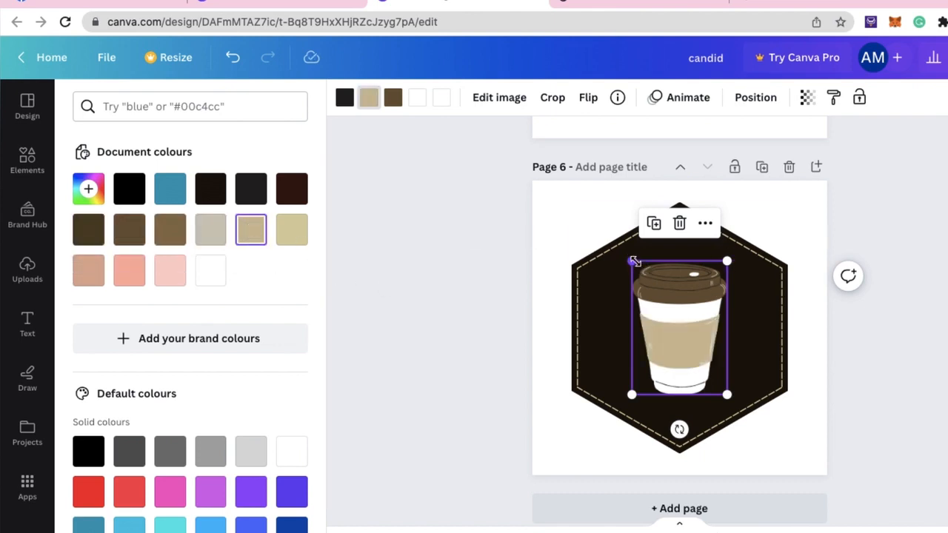
{"action": "mouse_move", "coordinate": [635, 262]}
{"action": "left_mouse_down"}
{"action": "mouse_move", "coordinate": [709, 275]}
{"action": "mouse_move", "coordinate": [644, 271]}
{"action": "left_mouse_up"}
{"action": "left_click_drag", "start_coordinate": [706, 352], "coordinate": [697, 362]}
Search the graphics for ribbon banner and add the free beige wavy ribbon with a curled end to page 6
{"action": "left_click", "coordinate": [28, 161]}
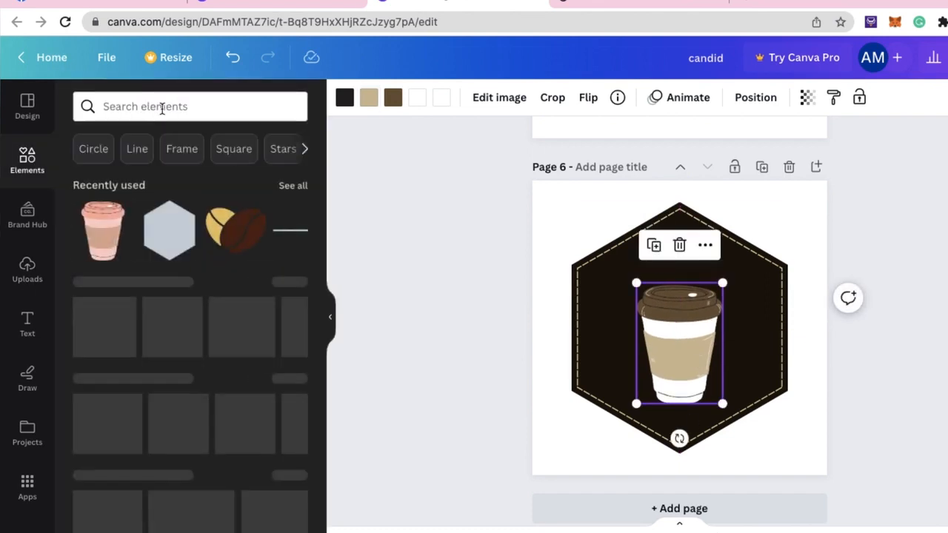
{"action": "left_click", "coordinate": [162, 108]}
{"action": "type", "text": "ribbon banner"}
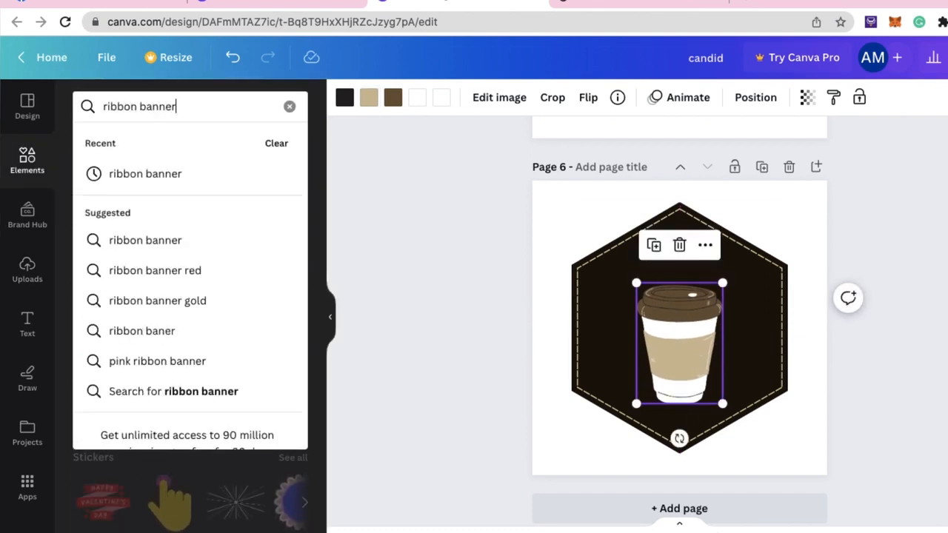
{"action": "key", "text": "Return"}
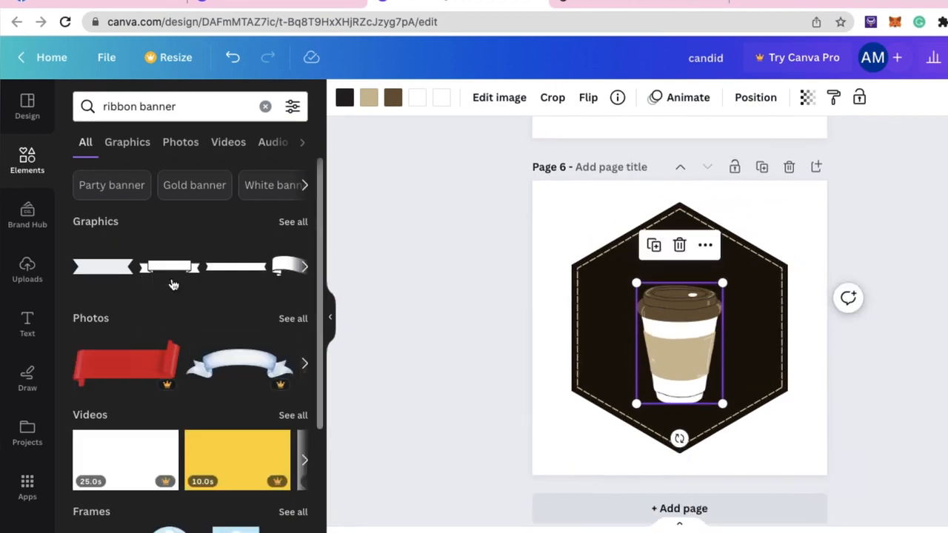
{"action": "left_click", "coordinate": [293, 222]}
{"action": "scroll", "coordinate": [224, 320], "scroll_direction": "down", "scroll_amount": 5}
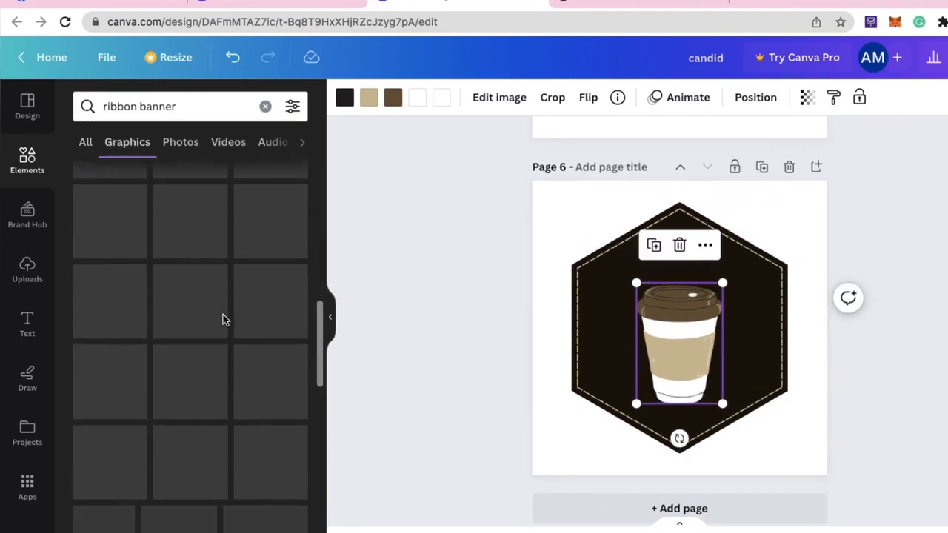
{"action": "scroll", "coordinate": [225, 320], "scroll_direction": "down", "scroll_amount": 10}
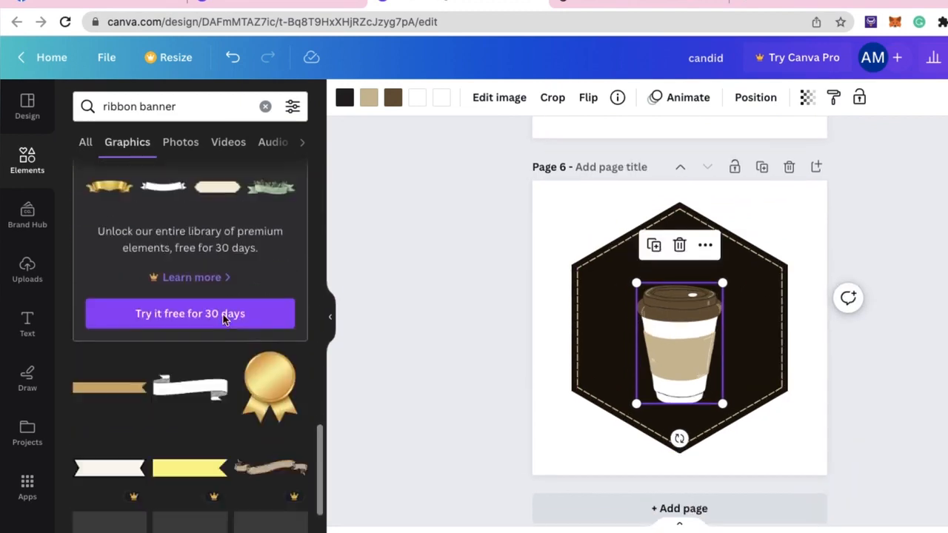
{"action": "scroll", "coordinate": [224, 319], "scroll_direction": "down", "scroll_amount": 5}
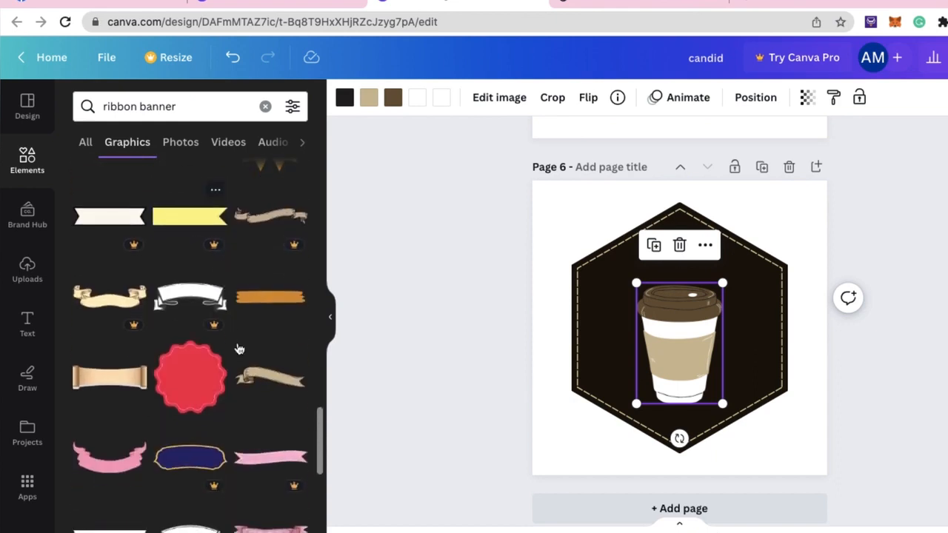
{"action": "left_click", "coordinate": [267, 377]}
Recolour the ribbon's tan face khaki, #D5CEA3, and its mid-brown shading dark brown using the document colours
{"action": "left_click", "coordinate": [393, 97]}
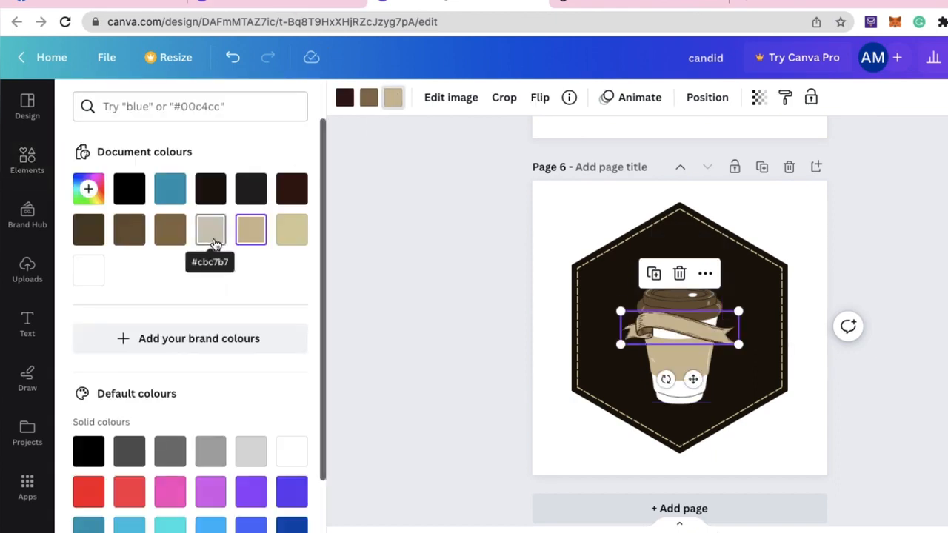
{"action": "left_click", "coordinate": [211, 240]}
{"action": "left_click", "coordinate": [296, 237]}
{"action": "left_click", "coordinate": [370, 98]}
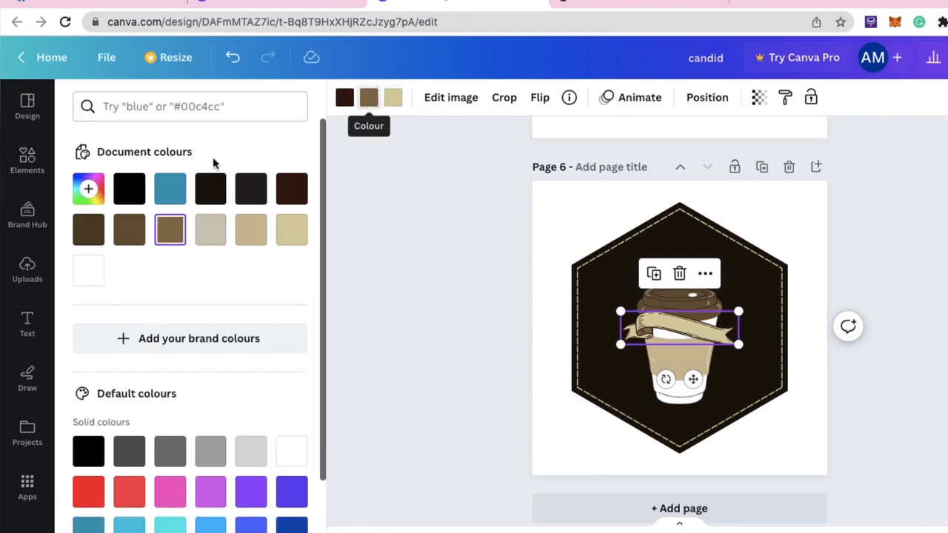
{"action": "left_click", "coordinate": [89, 229]}
Move the ribbon across the cup's lower part, tilt it slightly counter-clockwise, and enlarge it a little
{"action": "left_click_drag", "start_coordinate": [693, 379], "coordinate": [715, 376]}
{"action": "left_click_drag", "start_coordinate": [678, 430], "coordinate": [671, 428]}
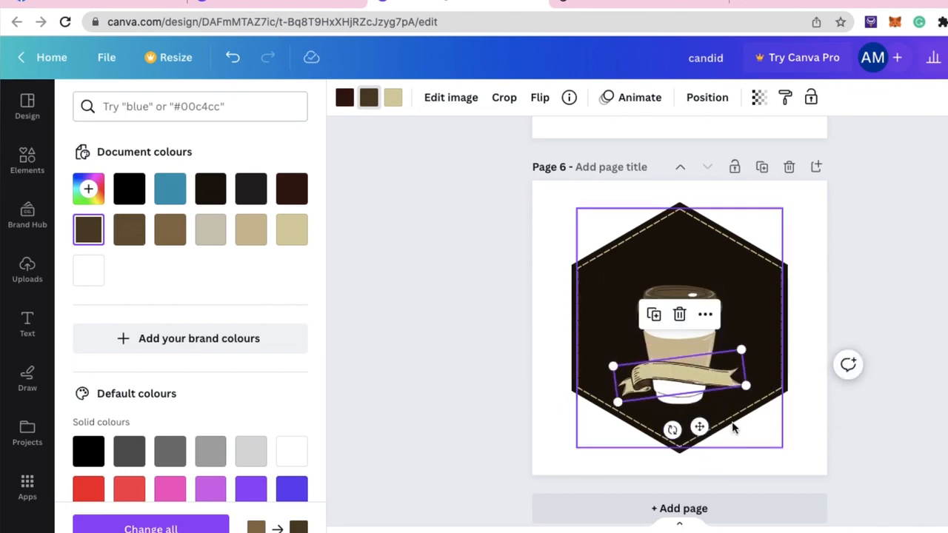
{"action": "mouse_move", "coordinate": [740, 387]}
{"action": "left_mouse_down"}
{"action": "mouse_move", "coordinate": [750, 392]}
{"action": "mouse_move", "coordinate": [734, 393]}
{"action": "left_mouse_up"}
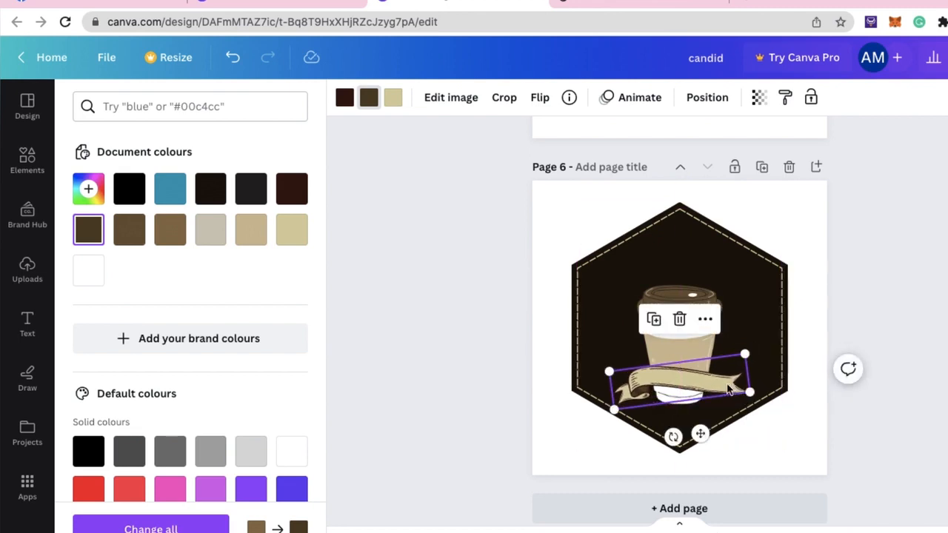
{"action": "left_click", "coordinate": [869, 444]}
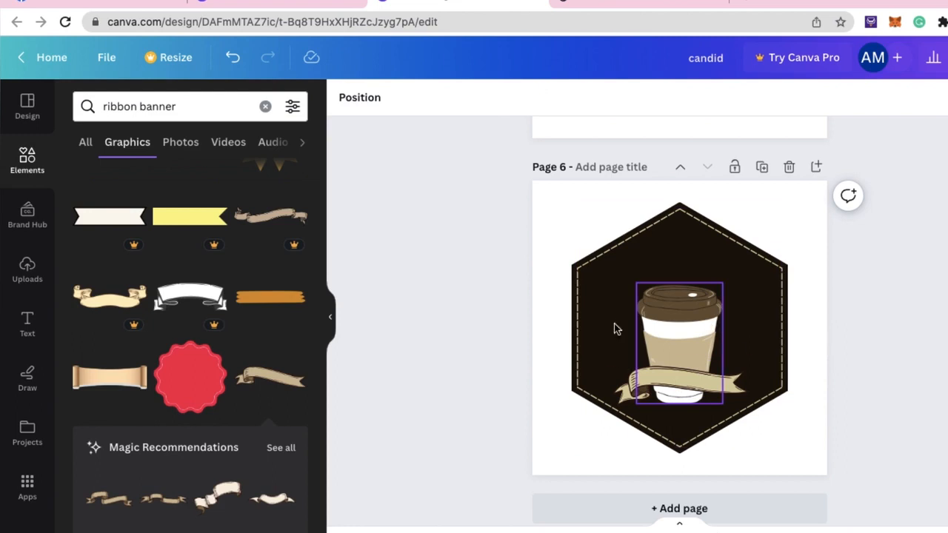
Add a heading to page 6 reading BIG BREW
{"action": "left_click", "coordinate": [33, 315]}
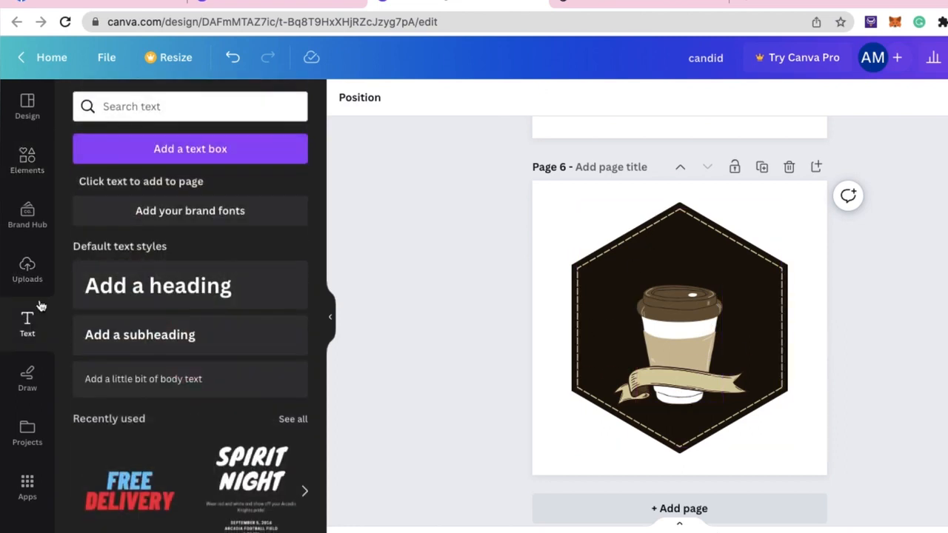
{"action": "left_click", "coordinate": [197, 286]}
{"action": "type", "text": "BIG"}
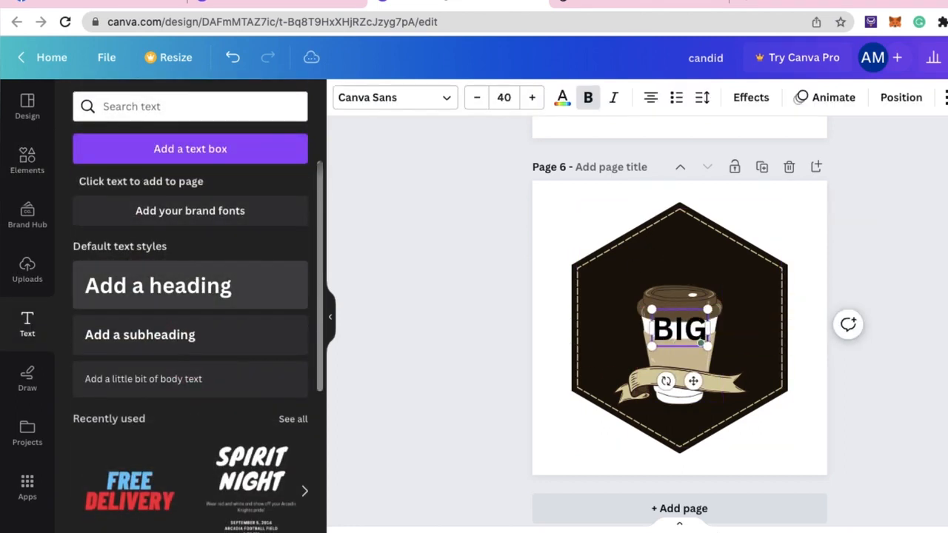
{"action": "type", "text": " BREW"}
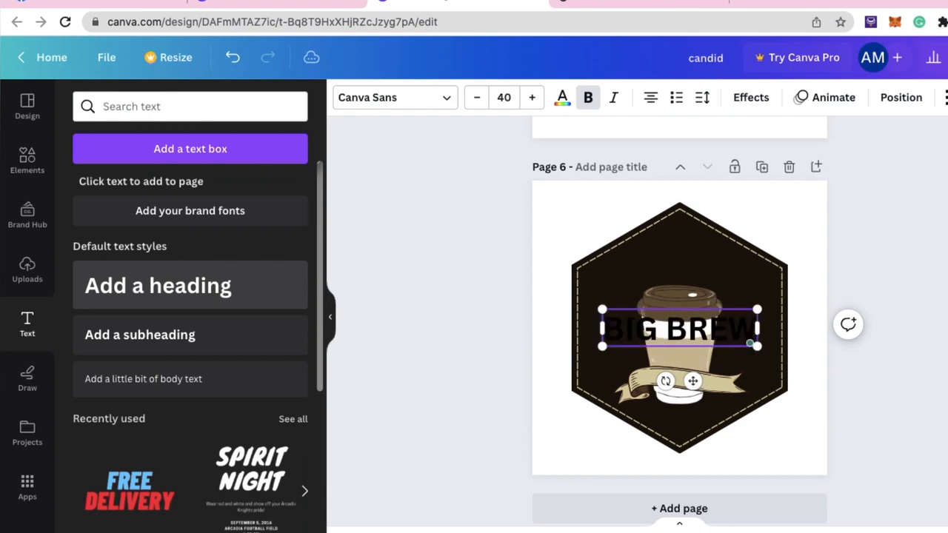
Change the BIG BREW heading to the Brasika font and colour it khaki, #D5CEA3
{"action": "key", "text": "ctrl+a"}
{"action": "left_click", "coordinate": [446, 103]}
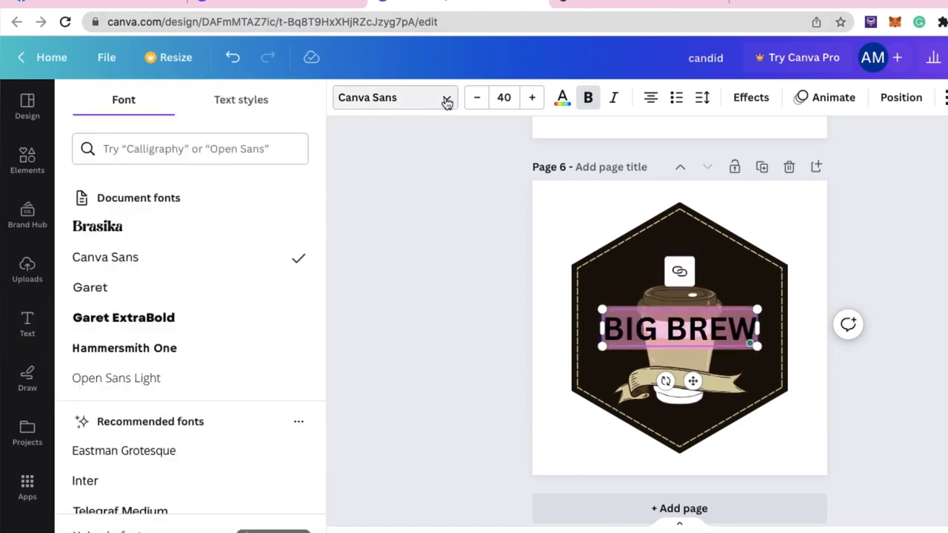
{"action": "left_click", "coordinate": [213, 229]}
{"action": "left_click", "coordinate": [562, 97]}
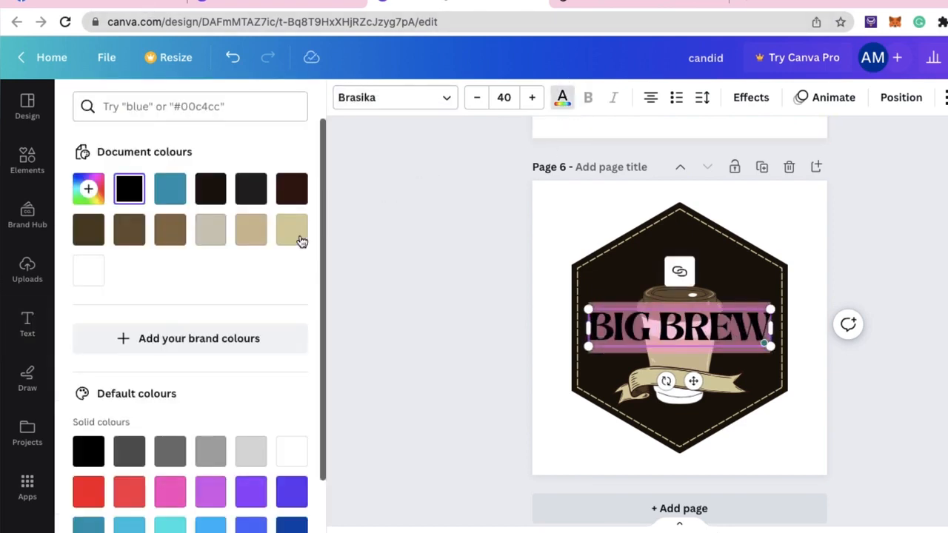
{"action": "left_click", "coordinate": [291, 229]}
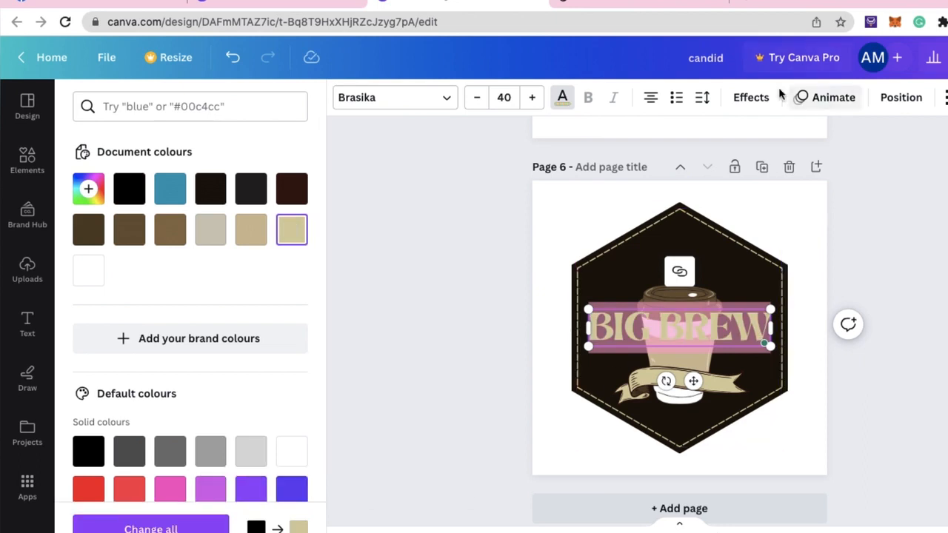
Apply the Curve text effect with a value of 66 to BIG BREW and place it arched above the cup
{"action": "left_click", "coordinate": [751, 97]}
{"action": "scroll", "coordinate": [172, 423], "scroll_direction": "down", "scroll_amount": 2}
{"action": "left_click", "coordinate": [190, 489]}
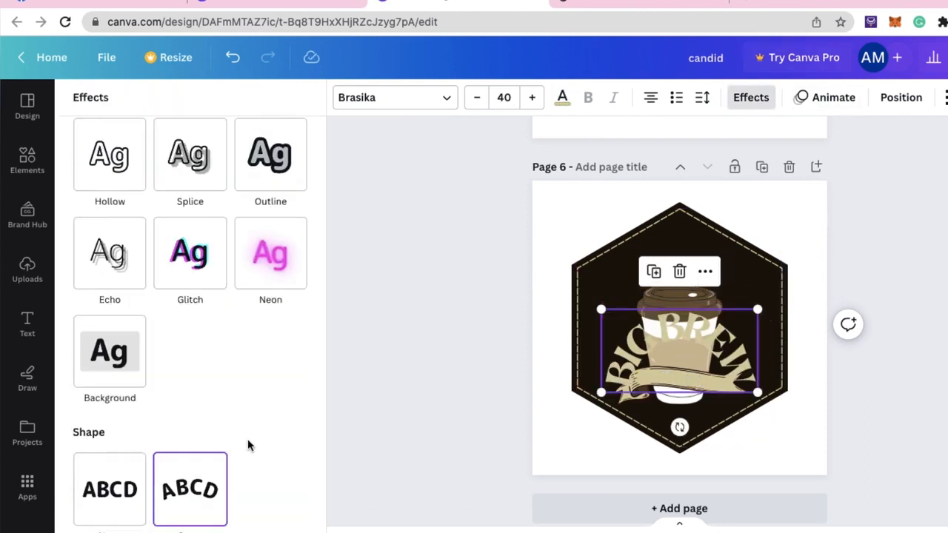
{"action": "scroll", "coordinate": [248, 444], "scroll_direction": "down", "scroll_amount": 1}
{"action": "mouse_move", "coordinate": [249, 529]}
{"action": "left_mouse_down"}
{"action": "mouse_move", "coordinate": [220, 529]}
{"action": "mouse_move", "coordinate": [277, 529]}
{"action": "mouse_move", "coordinate": [268, 529]}
{"action": "left_mouse_up"}
{"action": "left_click_drag", "start_coordinate": [715, 315], "coordinate": [731, 261]}
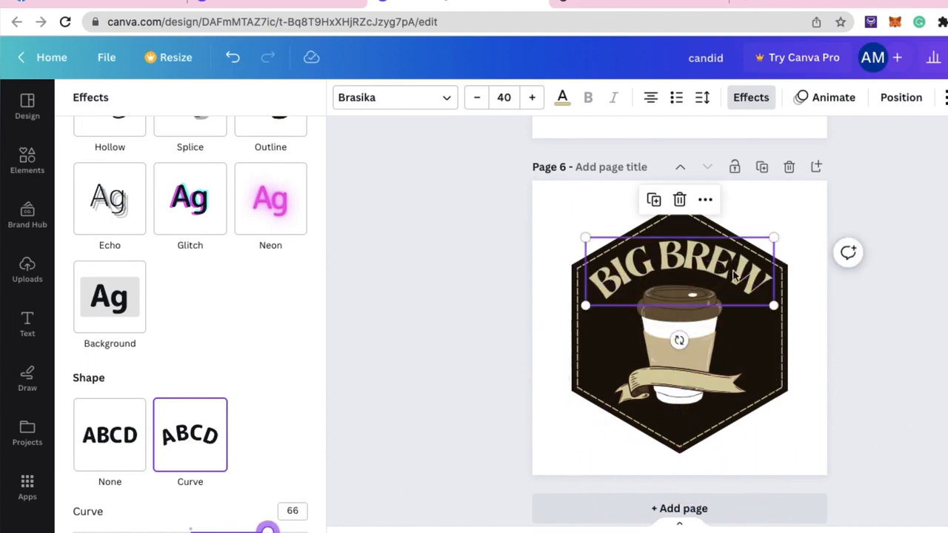
Add a plain solid line across the cup on page 6 and colour it khaki, #D5CEA3
{"action": "key", "text": "t"}
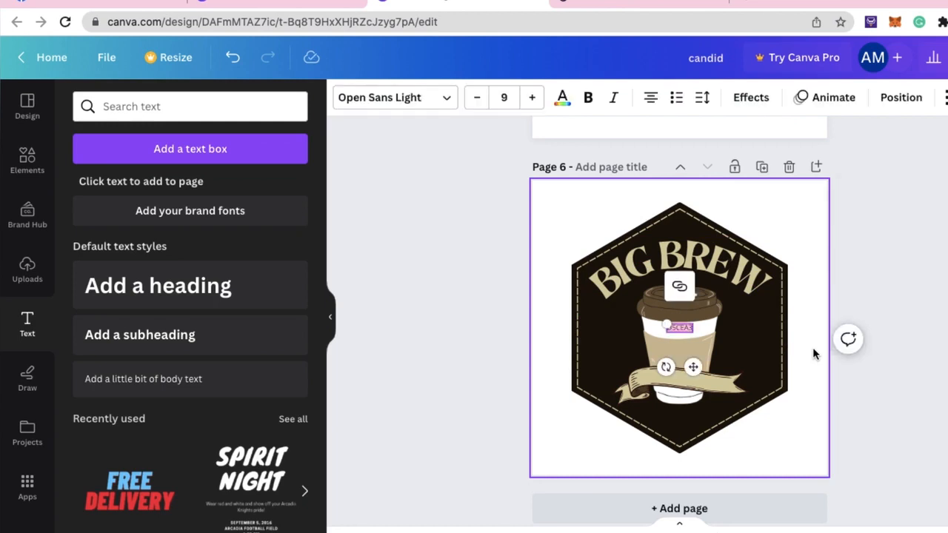
{"action": "left_click", "coordinate": [539, 345]}
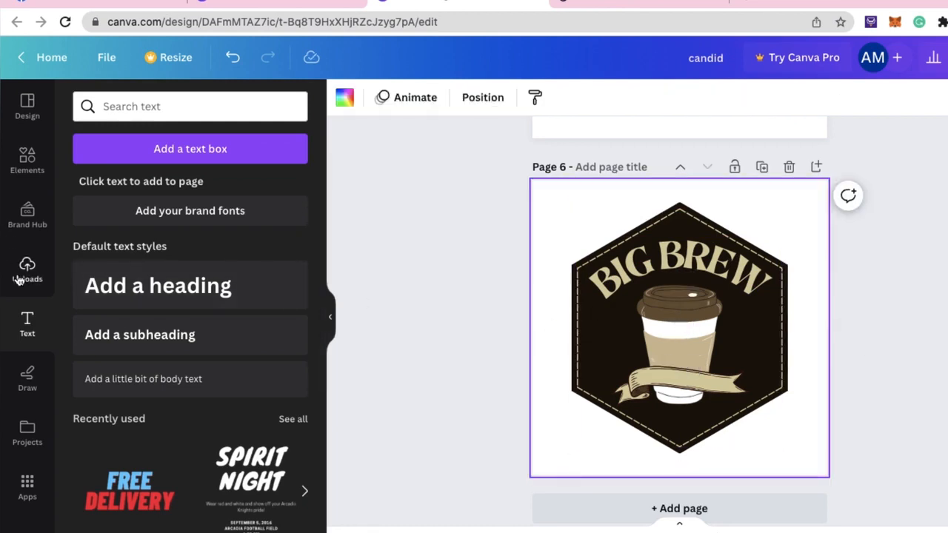
{"action": "left_click", "coordinate": [27, 160]}
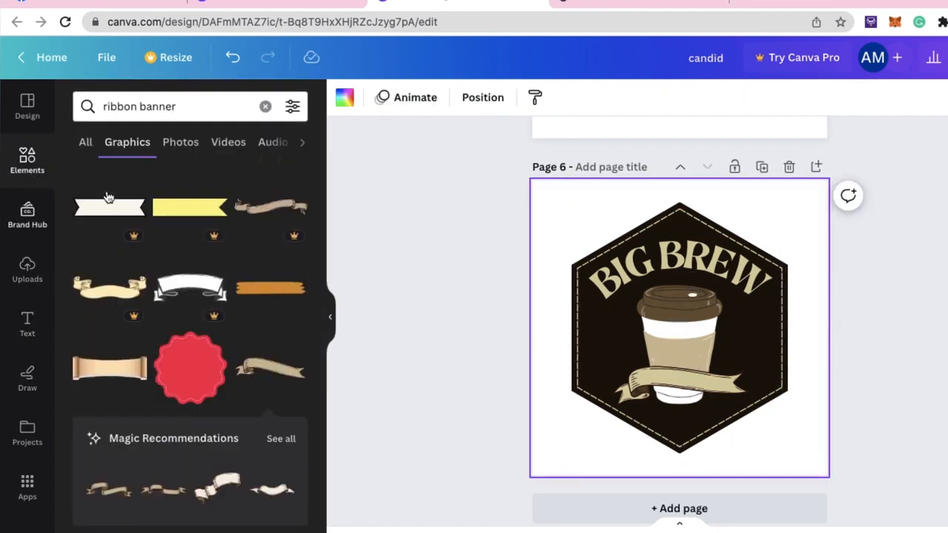
{"action": "left_click", "coordinate": [265, 106]}
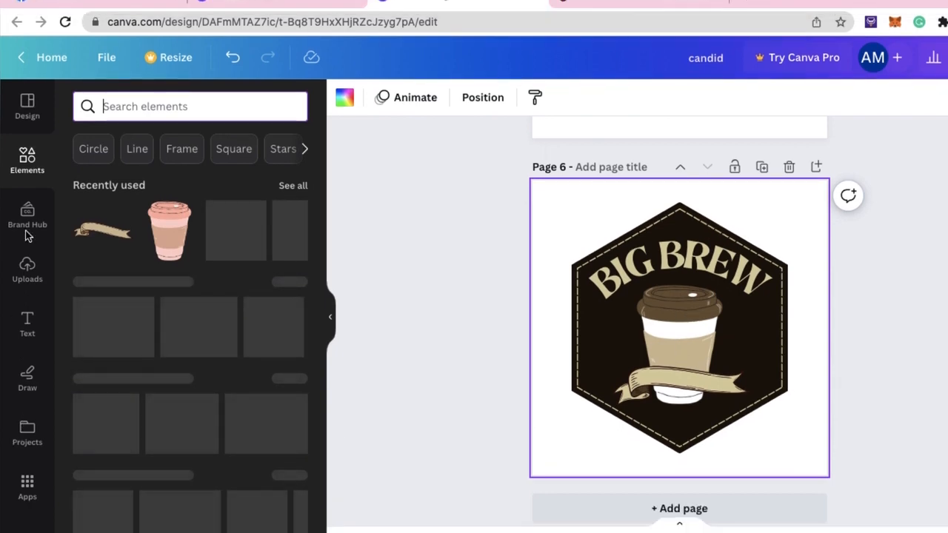
{"action": "left_click", "coordinate": [32, 215]}
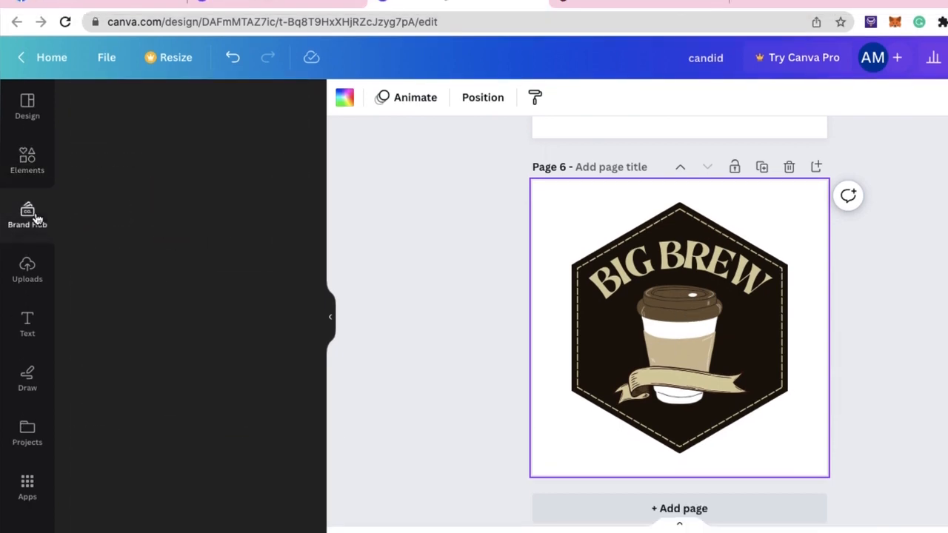
{"action": "left_click", "coordinate": [28, 164]}
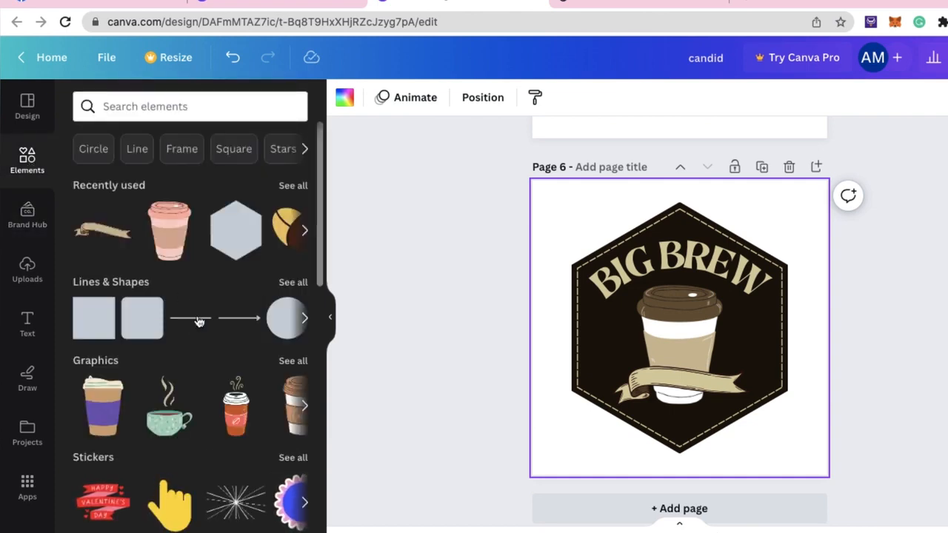
{"action": "left_click", "coordinate": [293, 283]}
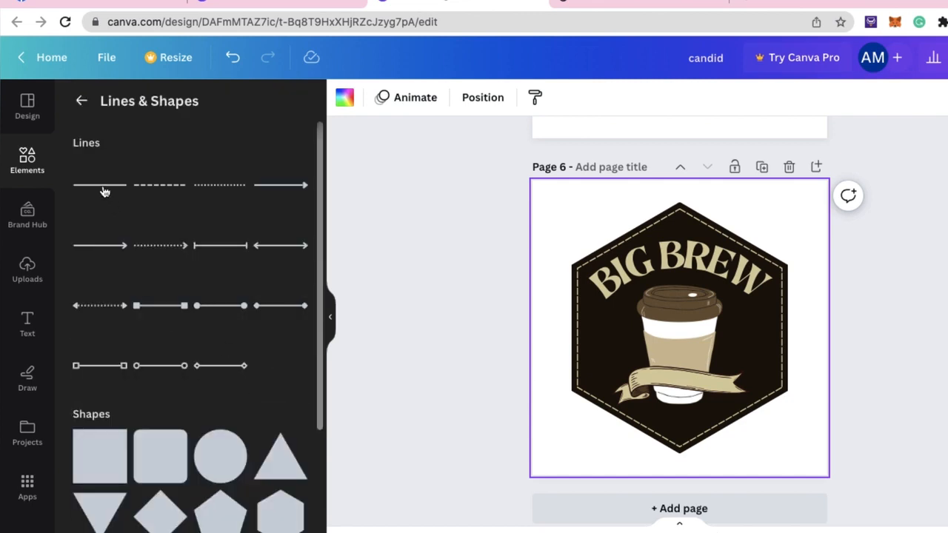
{"action": "left_click", "coordinate": [102, 187]}
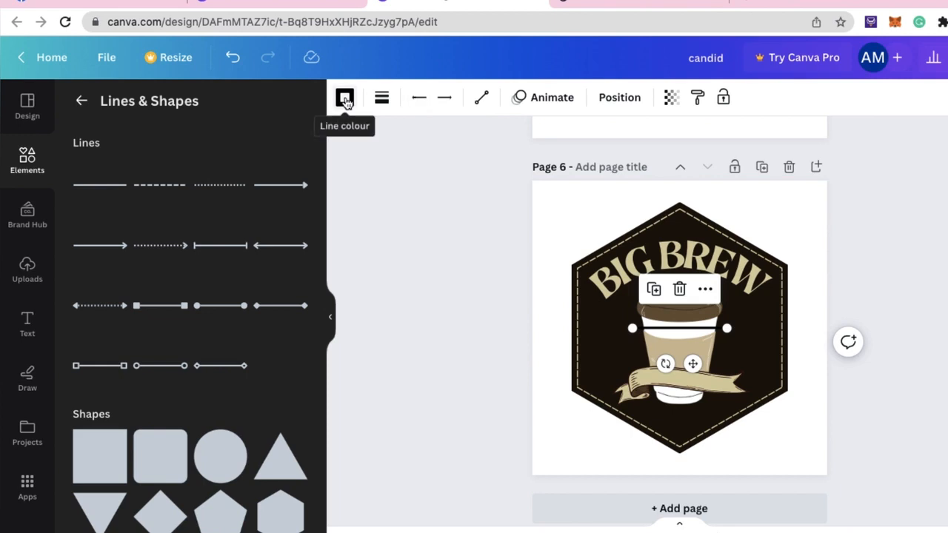
{"action": "left_click", "coordinate": [345, 98]}
{"action": "left_click", "coordinate": [88, 174]}
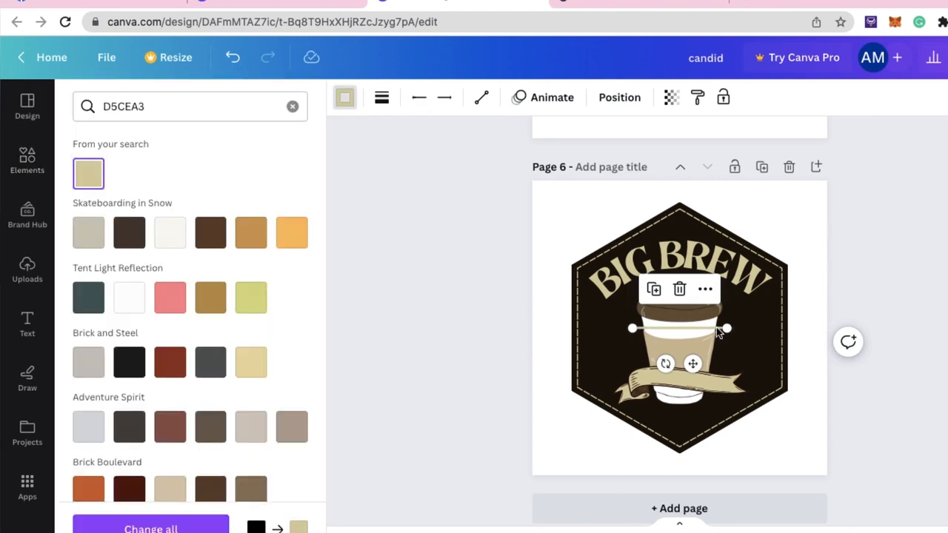
Shorten the khaki line and place it horizontally beside the cup's left side, inside the hexagon
{"action": "left_click_drag", "start_coordinate": [685, 331], "coordinate": [592, 332]}
{"action": "key", "text": "ctrl+z"}
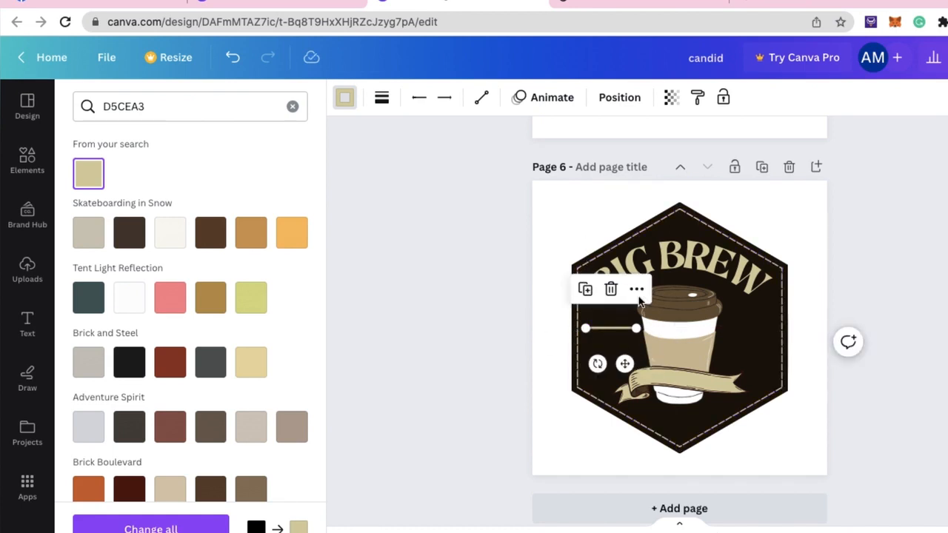
{"action": "left_click", "coordinate": [625, 328]}
{"action": "left_click", "coordinate": [729, 197]}
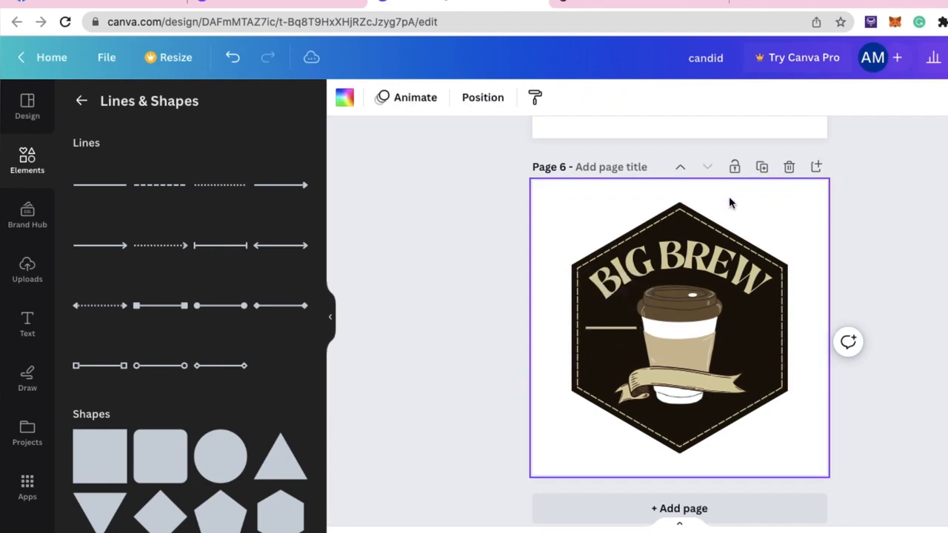
Duplicate the short khaki line and align the copy directly below the original
{"action": "left_click", "coordinate": [610, 330]}
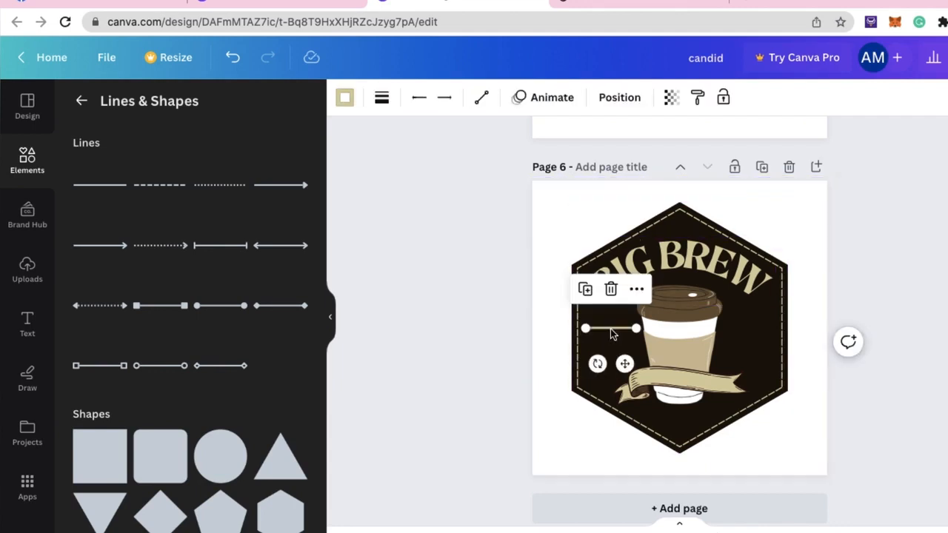
{"action": "key", "text": "ctrl+d"}
{"action": "left_click_drag", "start_coordinate": [609, 349], "coordinate": [585, 354]}
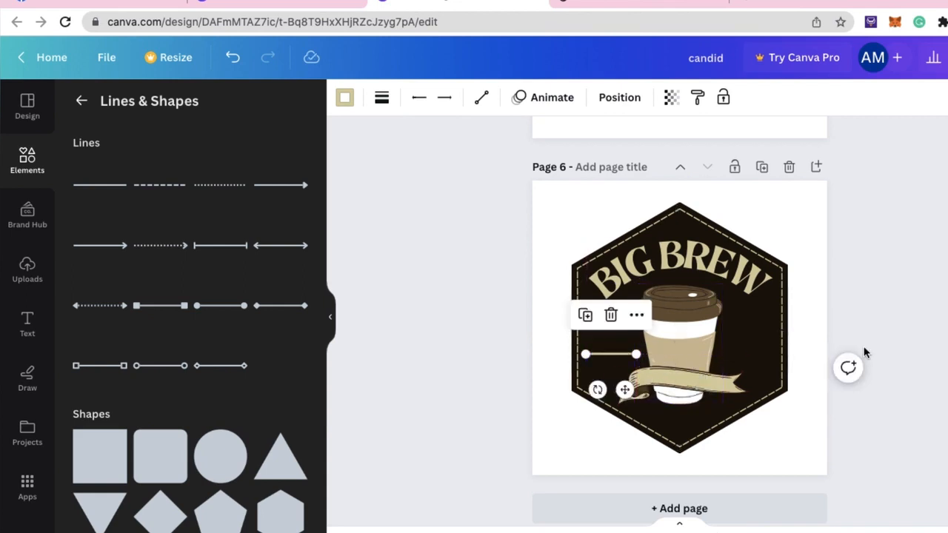
Try to lengthen the lower line on the cup's left side toward the cup
{"action": "left_click", "coordinate": [863, 354]}
{"action": "left_click", "coordinate": [621, 355]}
{"action": "left_click", "coordinate": [483, 98]}
{"action": "left_click", "coordinate": [493, 202]}
{"action": "left_click_drag", "start_coordinate": [637, 355], "coordinate": [646, 357]}
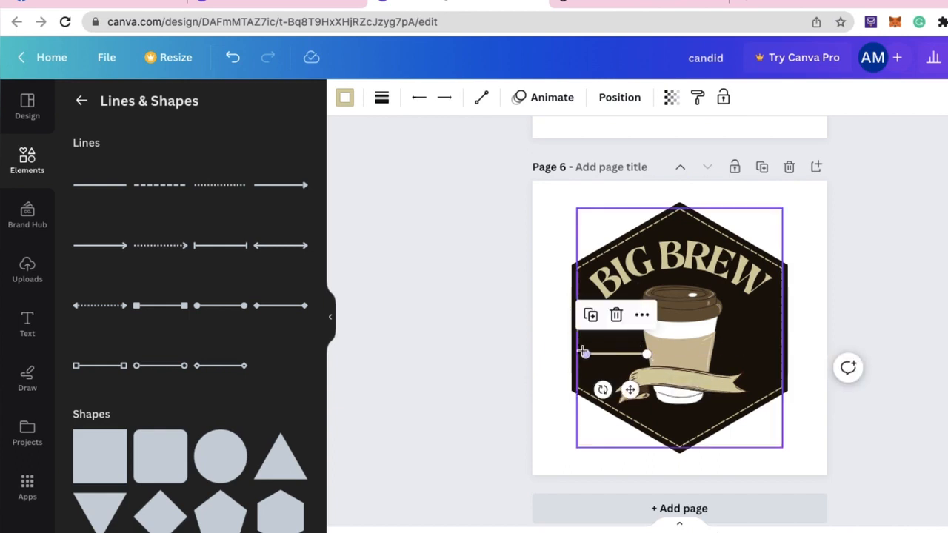
{"action": "left_click_drag", "start_coordinate": [585, 355], "coordinate": [644, 358]}
{"action": "left_click", "coordinate": [846, 364]}
{"action": "left_click", "coordinate": [883, 331]}
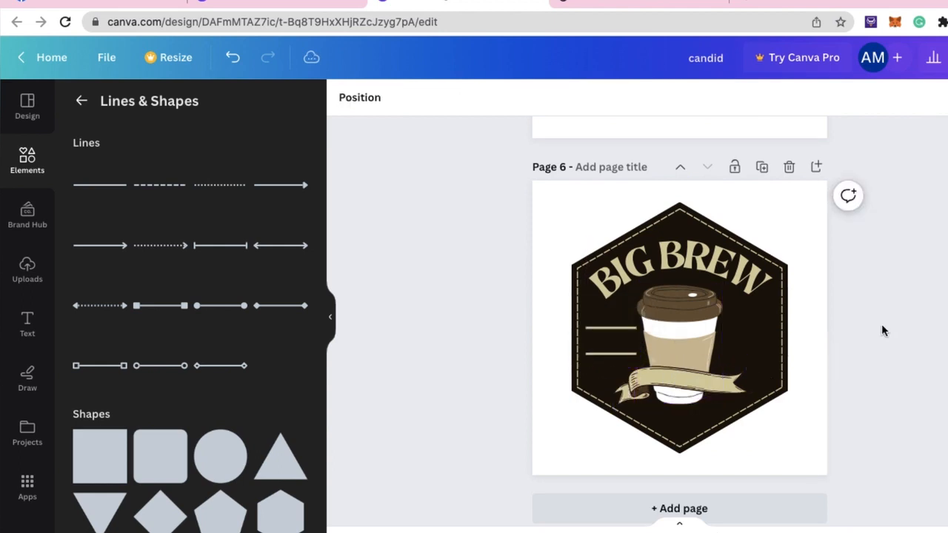
Duplicate both lines together and place the copies at the same height on the cup's right side
{"action": "left_click", "coordinate": [607, 331]}
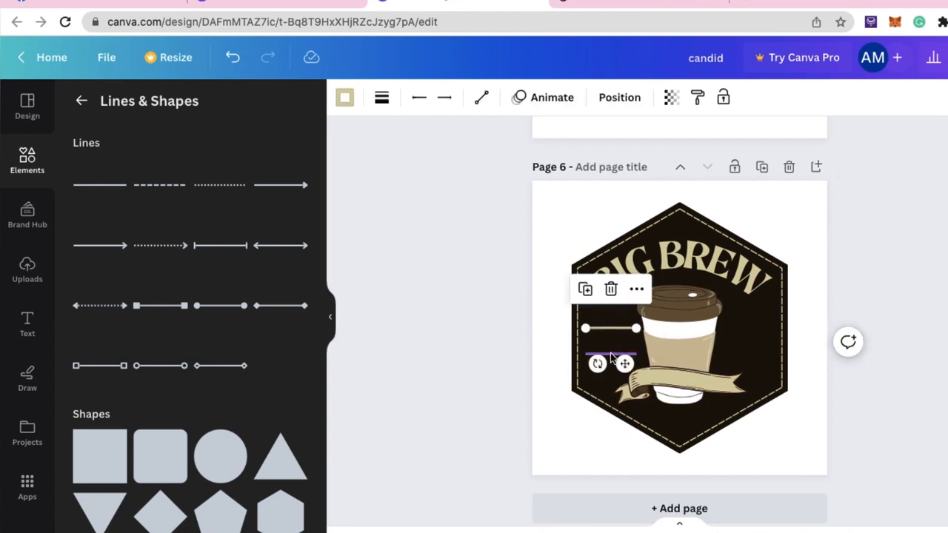
{"action": "left_click", "coordinate": [612, 357], "text": "shift"}
{"action": "key", "text": "ctrl+d"}
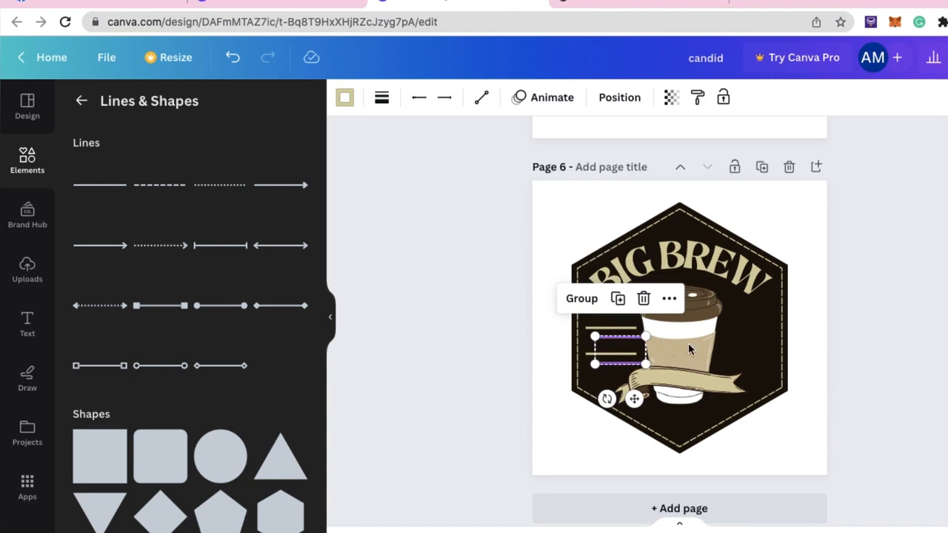
{"action": "left_click_drag", "start_coordinate": [626, 350], "coordinate": [745, 342]}
{"action": "left_click", "coordinate": [904, 359]}
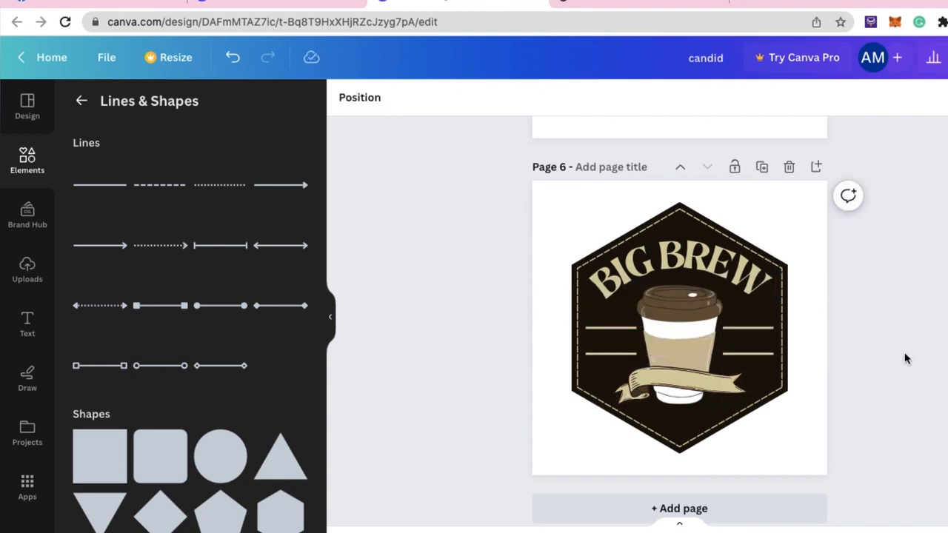
Extend the lower line on the cup's left side inward to the cup's tapered edge, keeping it horizontal
{"action": "left_click", "coordinate": [629, 355]}
{"action": "left_click_drag", "start_coordinate": [641, 357], "coordinate": [644, 360]}
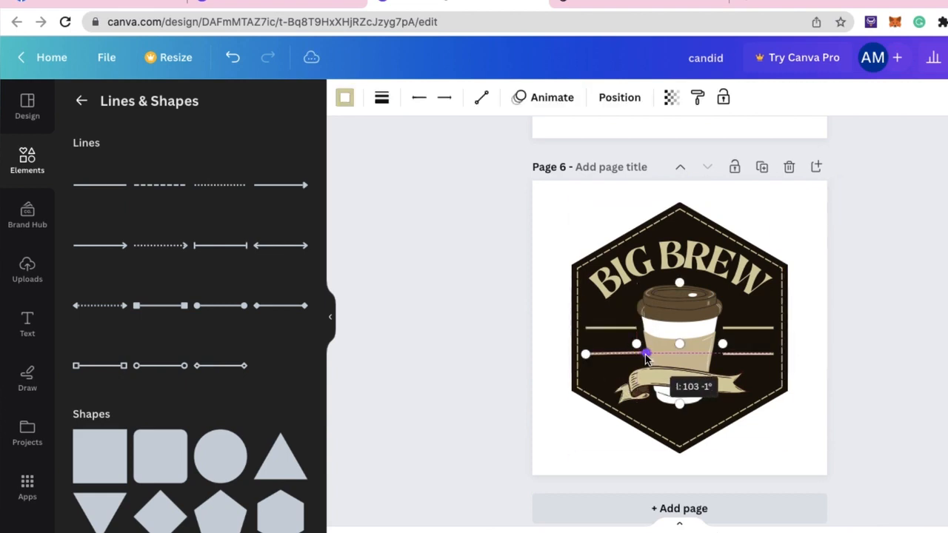
{"action": "left_click_drag", "start_coordinate": [647, 358], "coordinate": [645, 356]}
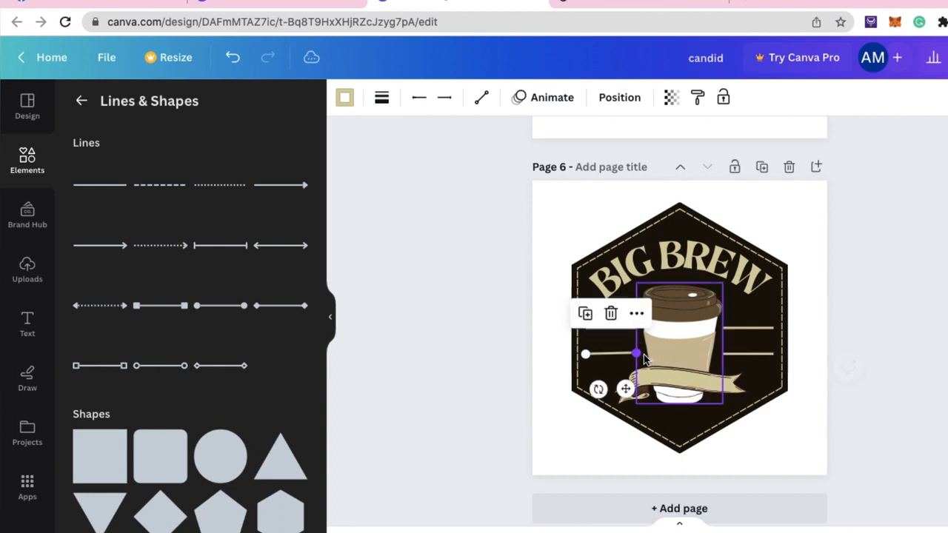
{"action": "scroll", "coordinate": [644, 353], "scroll_direction": "up", "scroll_amount": 5}
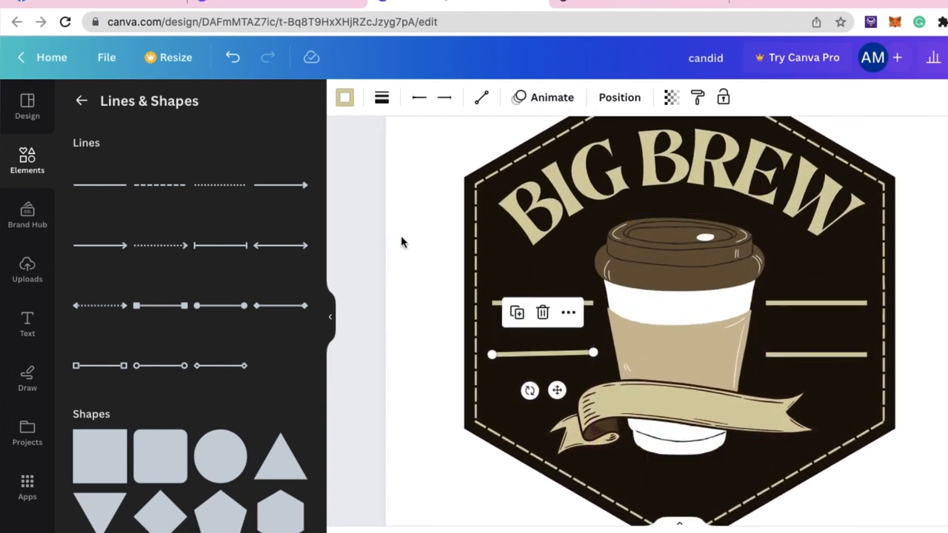
{"action": "left_click", "coordinate": [419, 259]}
{"action": "left_click", "coordinate": [570, 355]}
{"action": "left_click_drag", "start_coordinate": [594, 355], "coordinate": [604, 356]}
Extend the lower line on the cup's right side inward to match the one on the opposite side
{"action": "left_click", "coordinate": [778, 359]}
{"action": "left_click_drag", "start_coordinate": [765, 356], "coordinate": [757, 355]}
{"action": "left_click", "coordinate": [946, 357]}
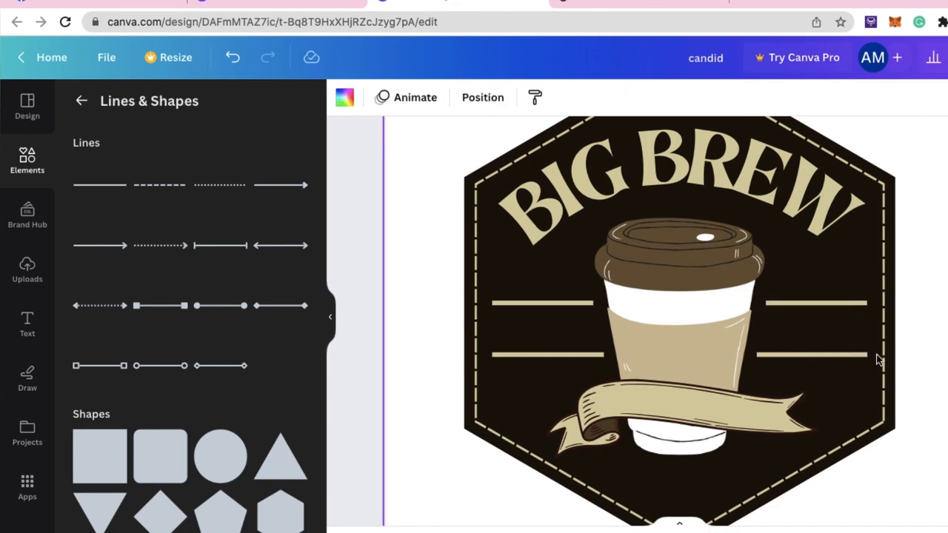
{"action": "left_click", "coordinate": [845, 357]}
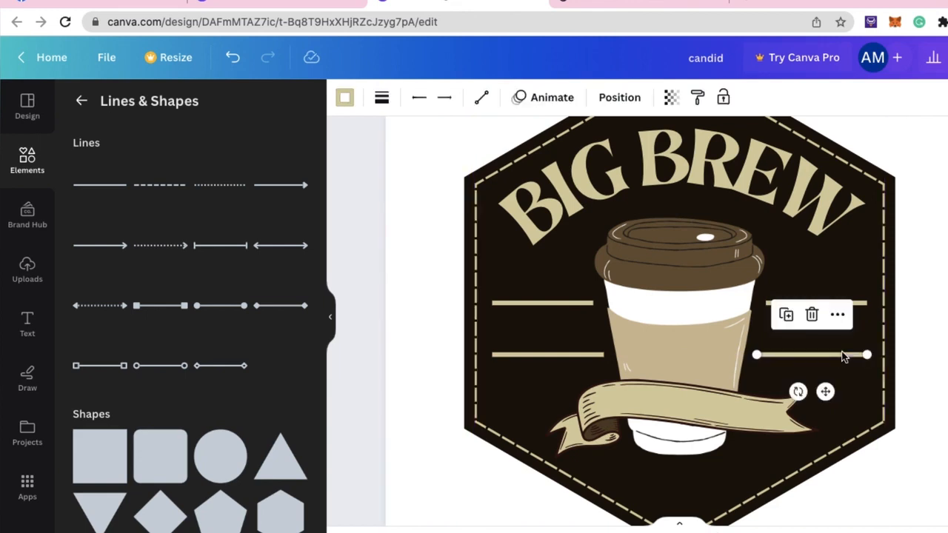
{"action": "left_click", "coordinate": [933, 355]}
{"action": "scroll", "coordinate": [933, 354], "scroll_direction": "down", "scroll_amount": 5}
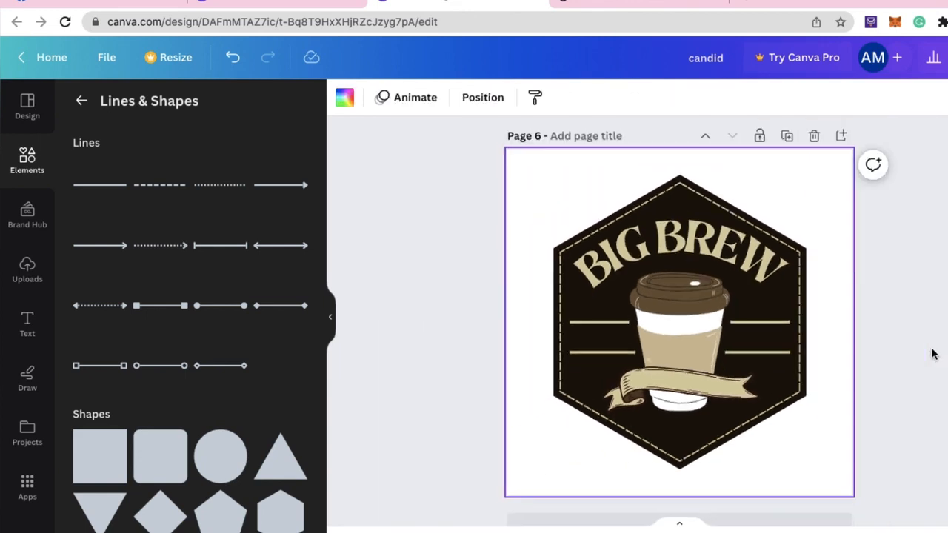
Nudge the coffee cup down slightly away from the BIG BREW text, and shift the ribbon a touch lower over it
{"action": "left_click", "coordinate": [695, 313]}
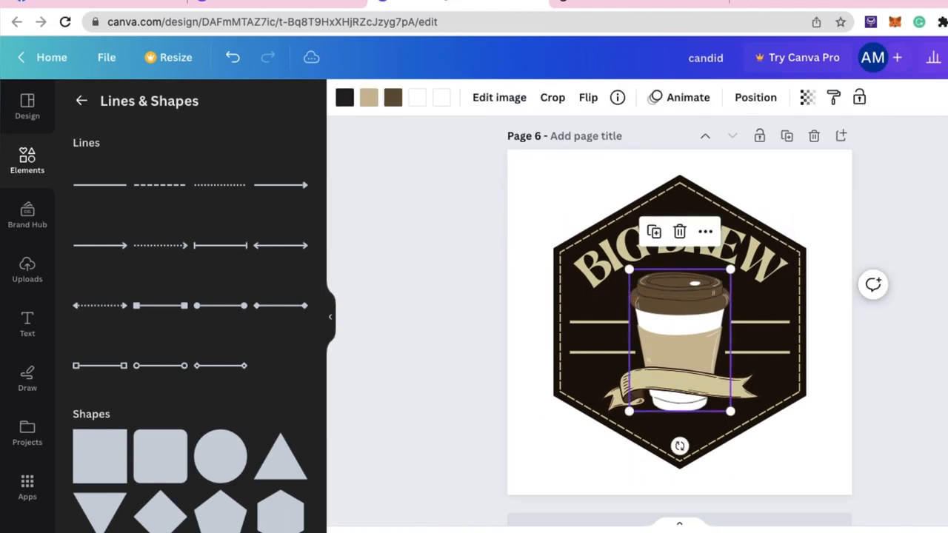
{"action": "key", "text": "Down"}
{"action": "key", "text": "Down"}
{"action": "key", "text": "Down"}
{"action": "key", "text": "Down"}
{"action": "key", "text": "Down"}
{"action": "key", "text": "Down"}
{"action": "key", "text": "Down"}
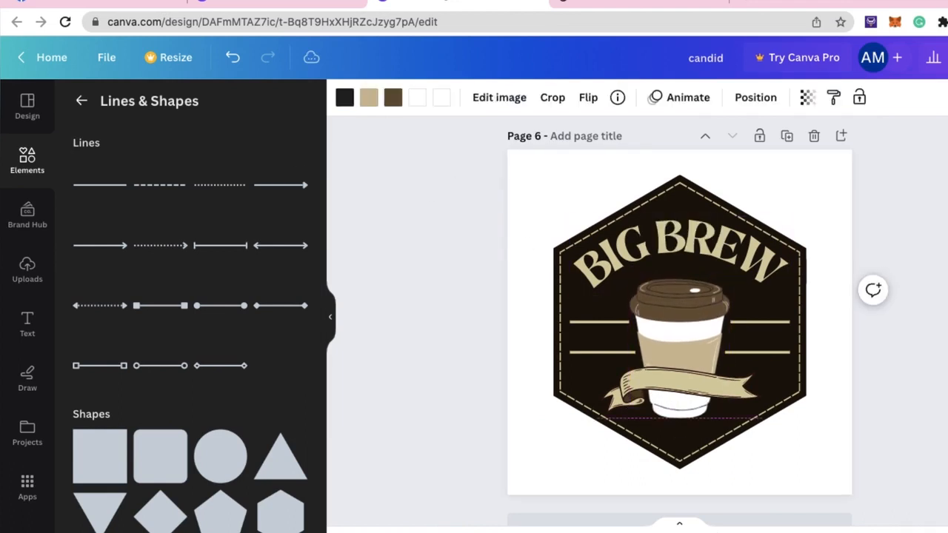
{"action": "left_click", "coordinate": [650, 393]}
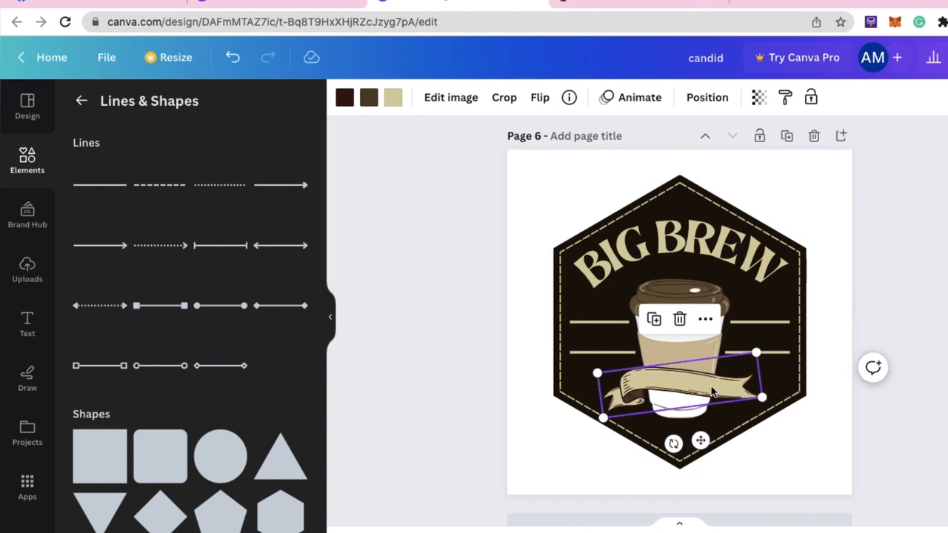
{"action": "mouse_move", "coordinate": [711, 398]}
{"action": "left_mouse_down"}
{"action": "mouse_move", "coordinate": [730, 392]}
{"action": "mouse_move", "coordinate": [712, 395]}
{"action": "left_mouse_up"}
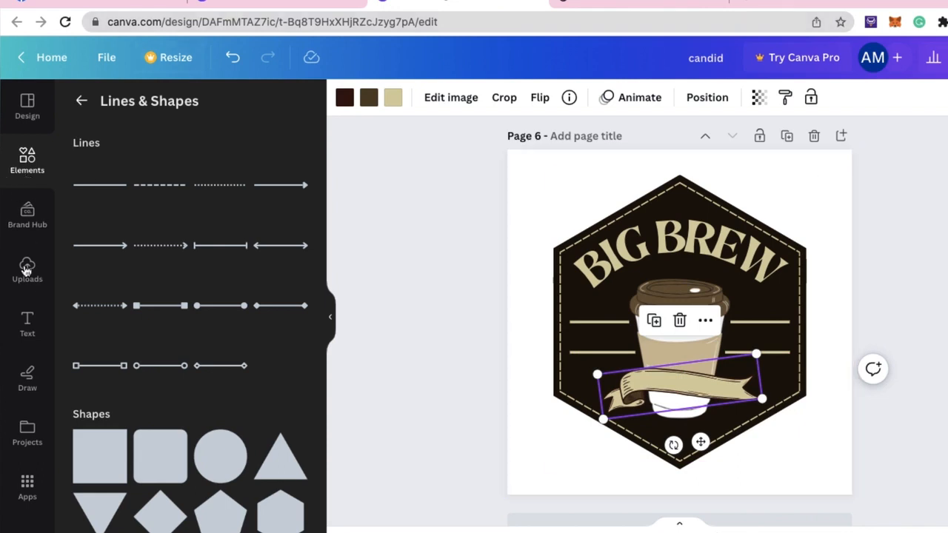
Add a subheading reading EST. and place it between the two lines on the cup's left side
{"action": "left_click", "coordinate": [30, 317]}
{"action": "left_click", "coordinate": [185, 336]}
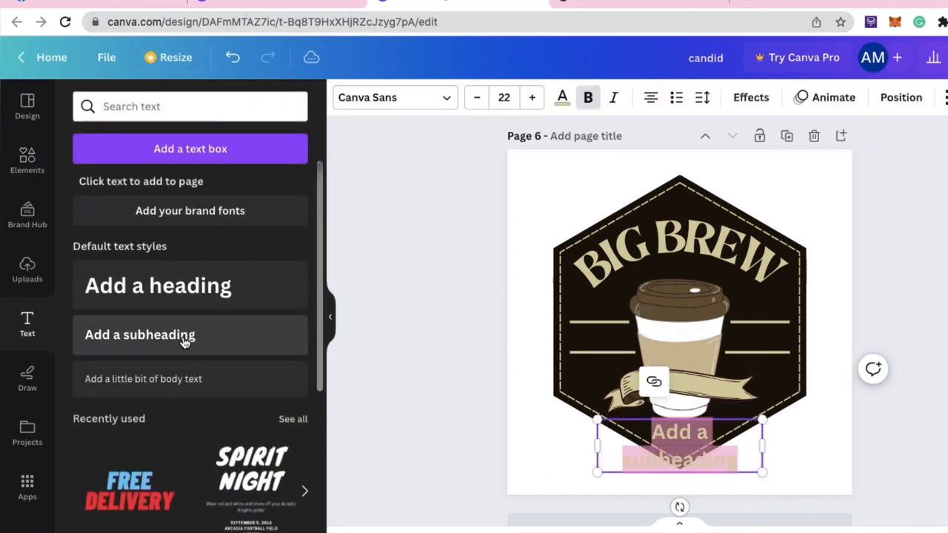
{"action": "type", "text": "EST."}
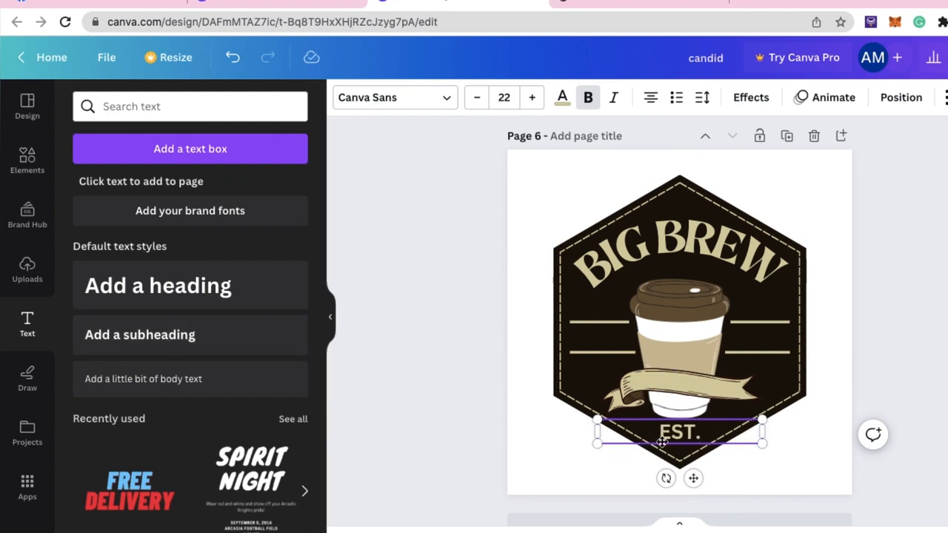
{"action": "left_click_drag", "start_coordinate": [693, 478], "coordinate": [602, 357]}
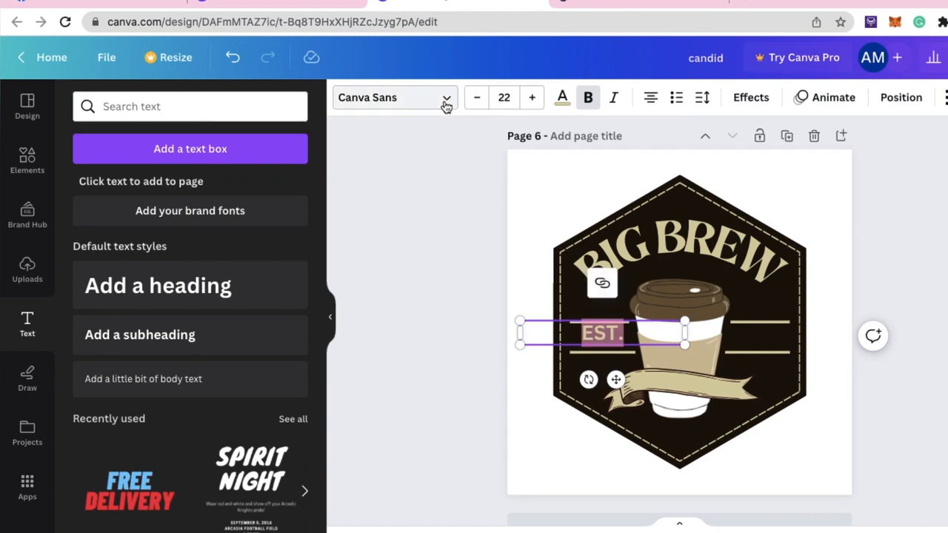
Change the EST. text to the Hammersmith One font and increase its size to 32
{"action": "left_click", "coordinate": [446, 102]}
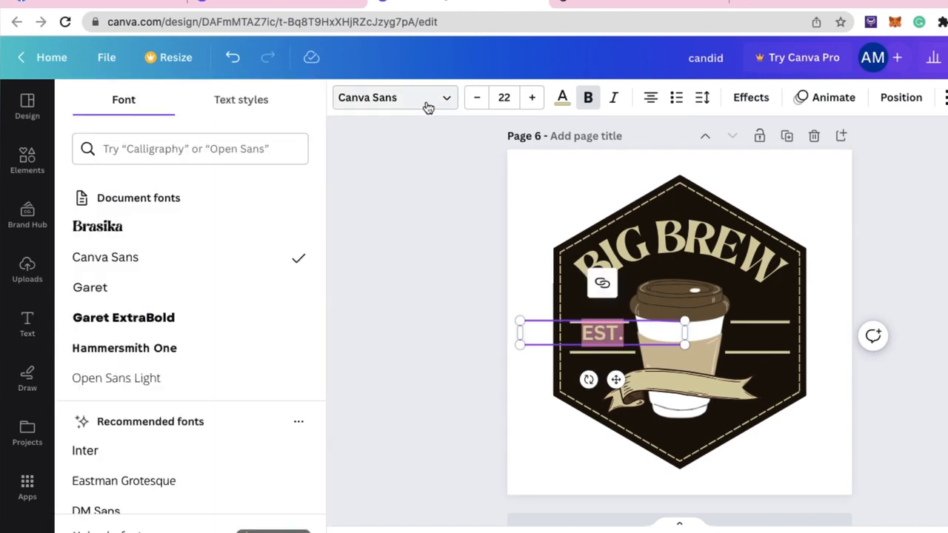
{"action": "left_click", "coordinate": [163, 348]}
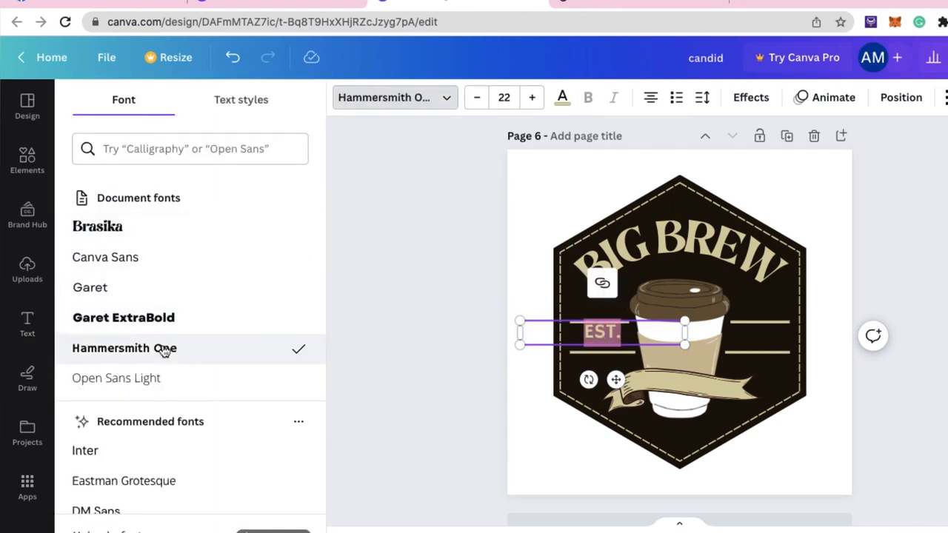
{"action": "left_click", "coordinate": [534, 100]}
{"action": "left_click", "coordinate": [535, 100]}
{"action": "left_click", "coordinate": [534, 100]}
{"action": "left_click", "coordinate": [533, 99]}
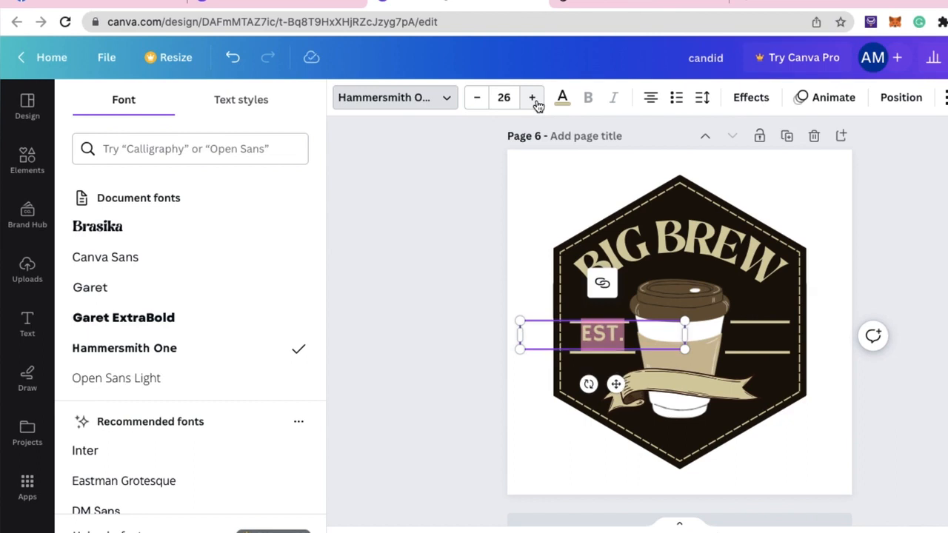
{"action": "left_click", "coordinate": [532, 99]}
{"action": "left_click", "coordinate": [532, 99]}
{"action": "left_click", "coordinate": [532, 98]}
{"action": "left_click", "coordinate": [532, 99]}
{"action": "left_click", "coordinate": [533, 99]}
{"action": "left_click", "coordinate": [532, 99]}
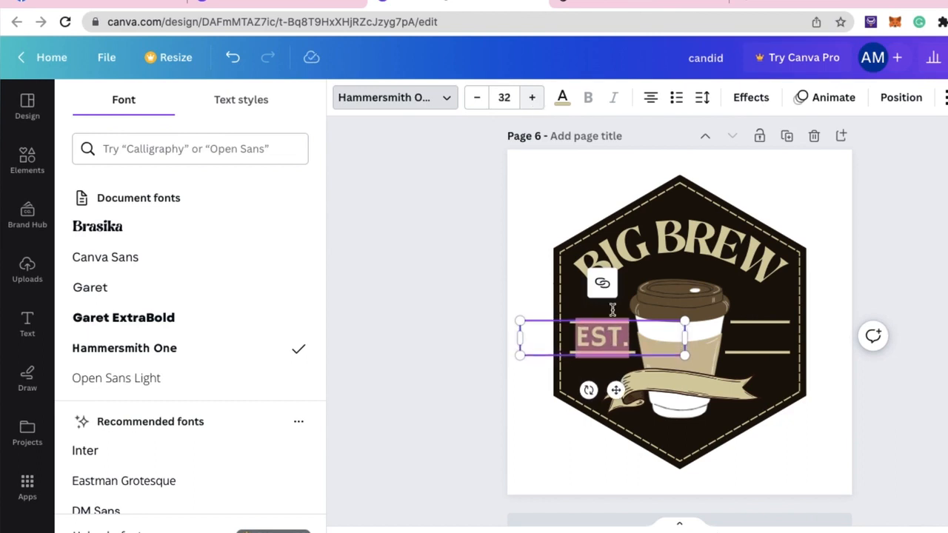
Widen the letter spacing of the EST. text to 158
{"action": "left_click", "coordinate": [703, 97]}
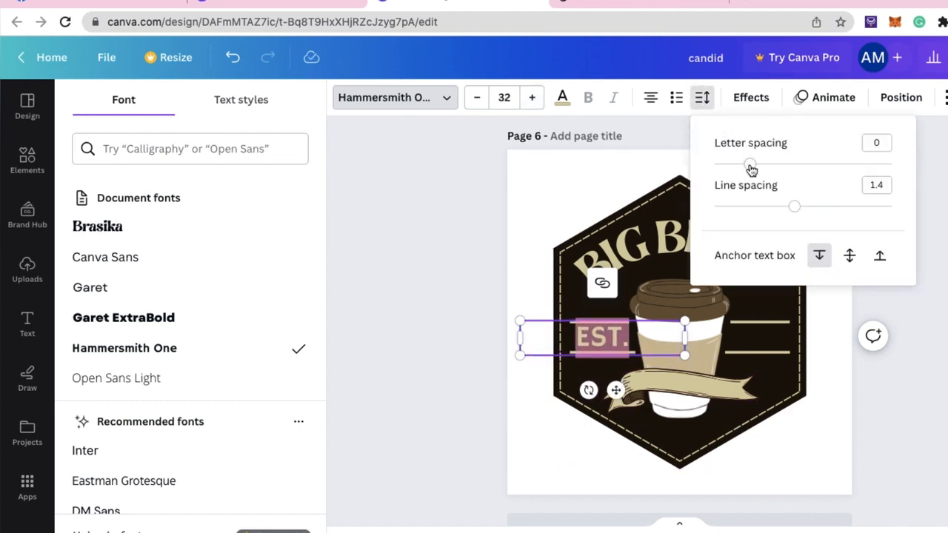
{"action": "left_click_drag", "start_coordinate": [755, 171], "coordinate": [777, 169]}
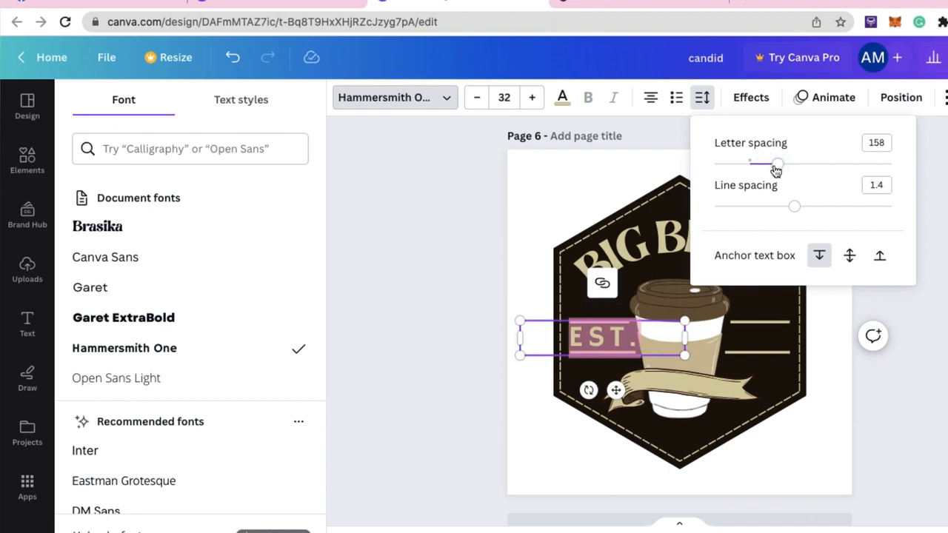
{"action": "left_click", "coordinate": [531, 235]}
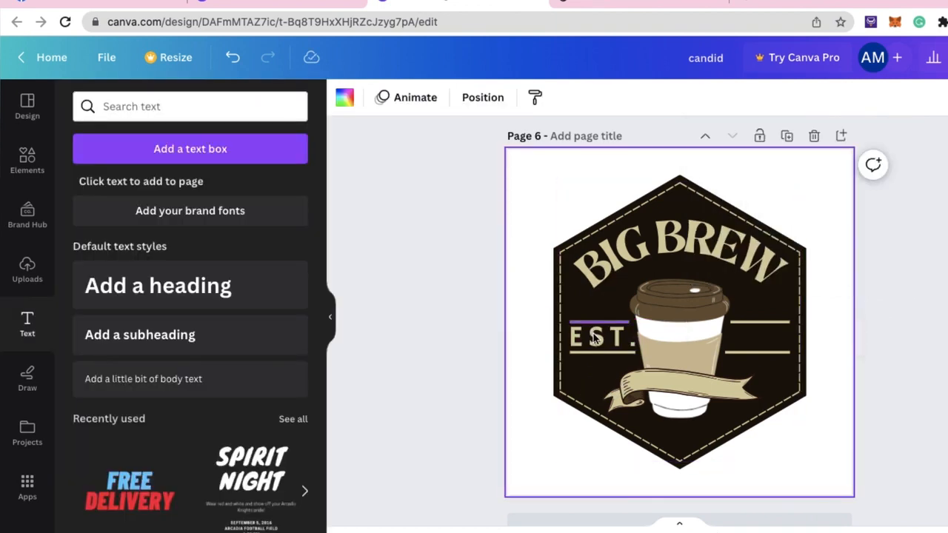
Duplicate the EST. text, change the copy to 2023, and place it level with the original on the cup's right side
{"action": "left_click", "coordinate": [597, 340]}
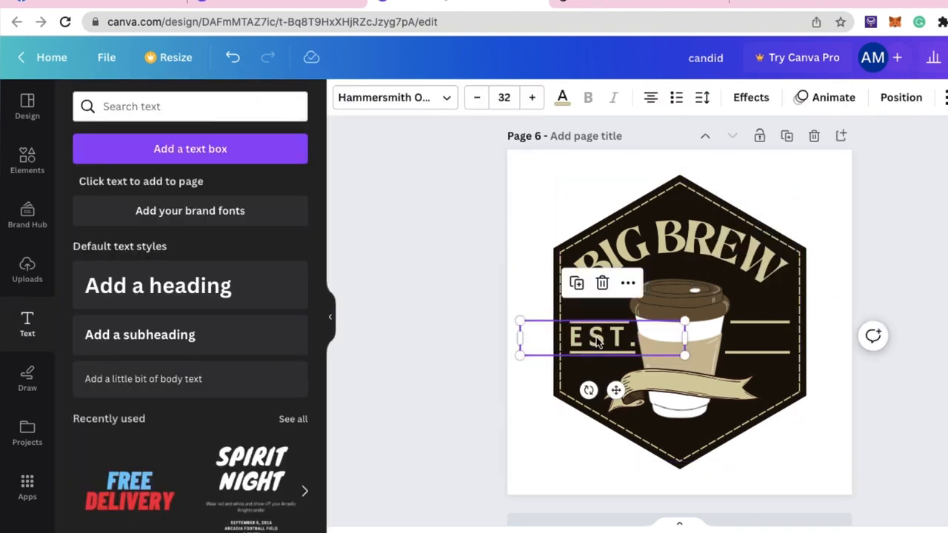
{"action": "left_click_drag", "start_coordinate": [597, 340], "coordinate": [615, 354]}
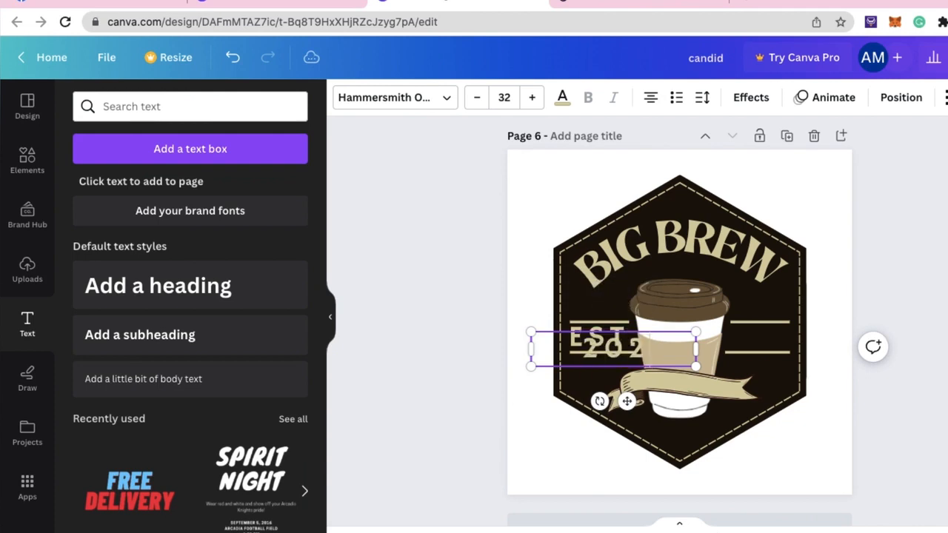
{"action": "left_click_drag", "start_coordinate": [666, 405], "coordinate": [760, 393]}
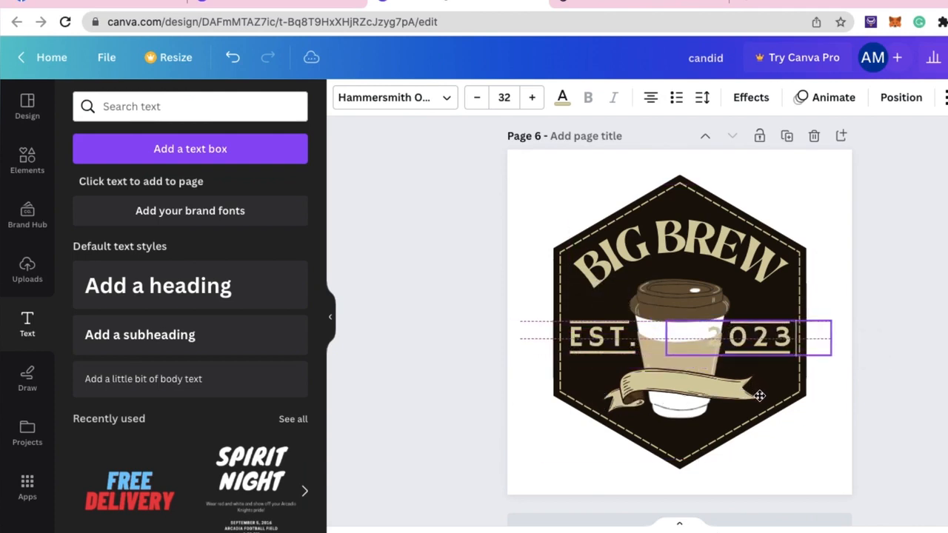
Tighten the letter spacing of the 2023 text to -48 and shift it outward to fit between the two lines beside the cup
{"action": "double_click", "coordinate": [755, 337]}
{"action": "left_click", "coordinate": [703, 97]}
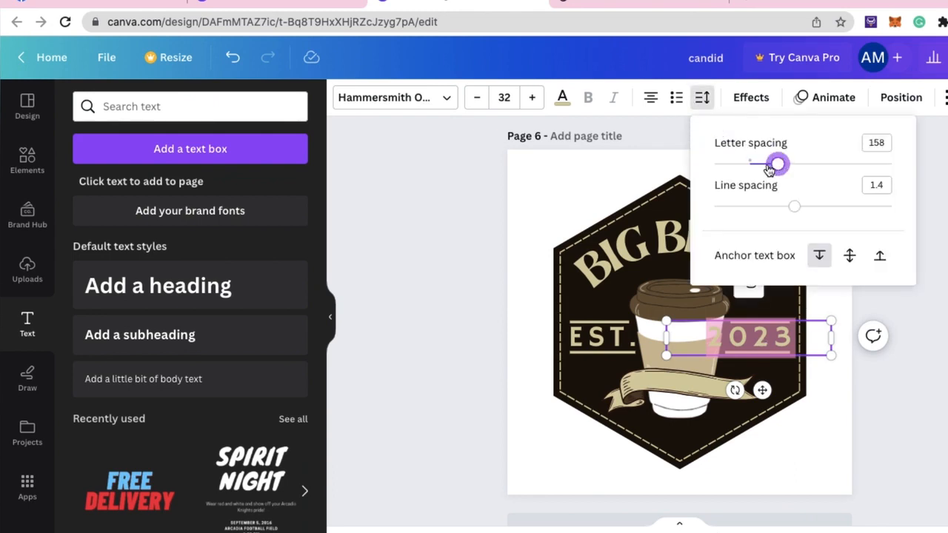
{"action": "left_click_drag", "start_coordinate": [776, 165], "coordinate": [766, 169]}
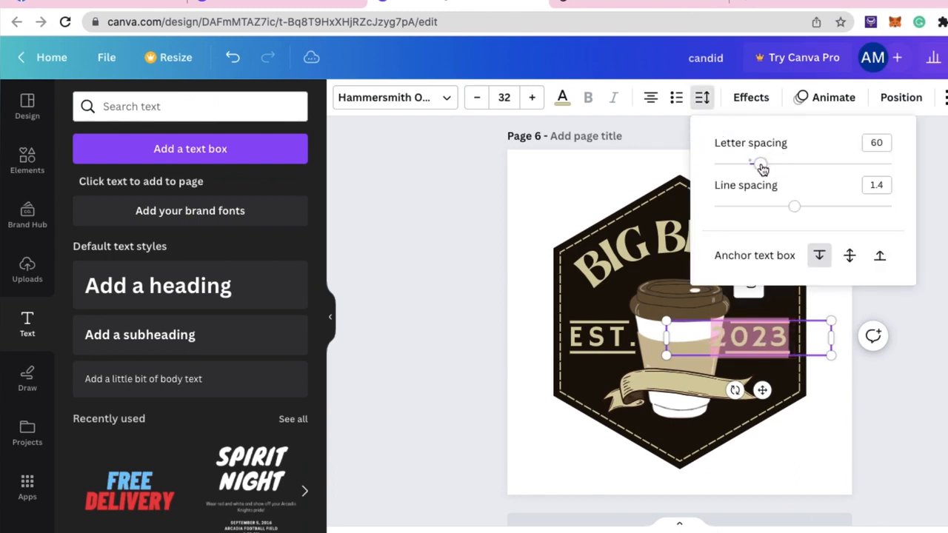
{"action": "left_click_drag", "start_coordinate": [763, 391], "coordinate": [766, 389]}
{"action": "left_click", "coordinate": [701, 97]}
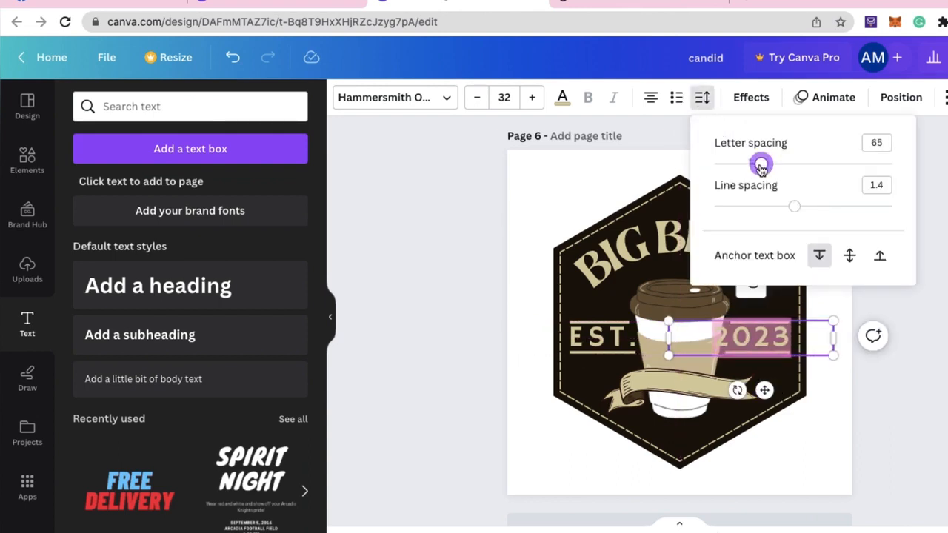
{"action": "mouse_move", "coordinate": [759, 163]}
{"action": "left_mouse_down"}
{"action": "mouse_move", "coordinate": [754, 172]}
{"action": "mouse_move", "coordinate": [743, 167]}
{"action": "left_mouse_up"}
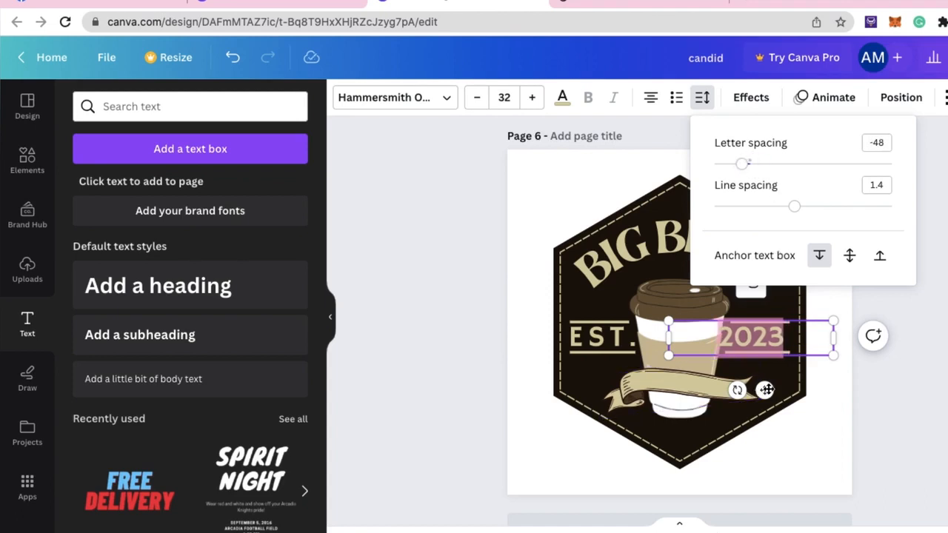
{"action": "left_click_drag", "start_coordinate": [766, 390], "coordinate": [778, 390]}
{"action": "left_click", "coordinate": [922, 373]}
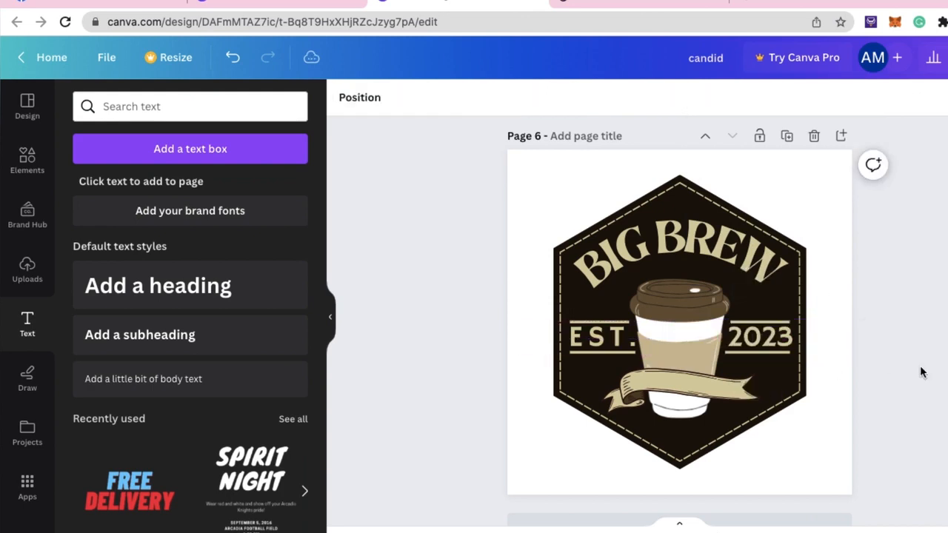
Search the elements for coffee beans and show all matching graphics
{"action": "left_click", "coordinate": [26, 159]}
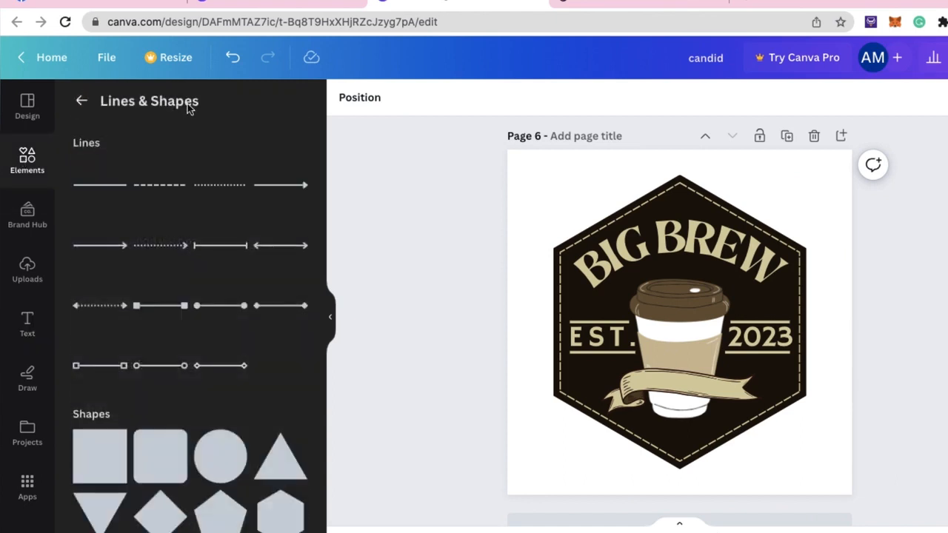
{"action": "left_click", "coordinate": [81, 101]}
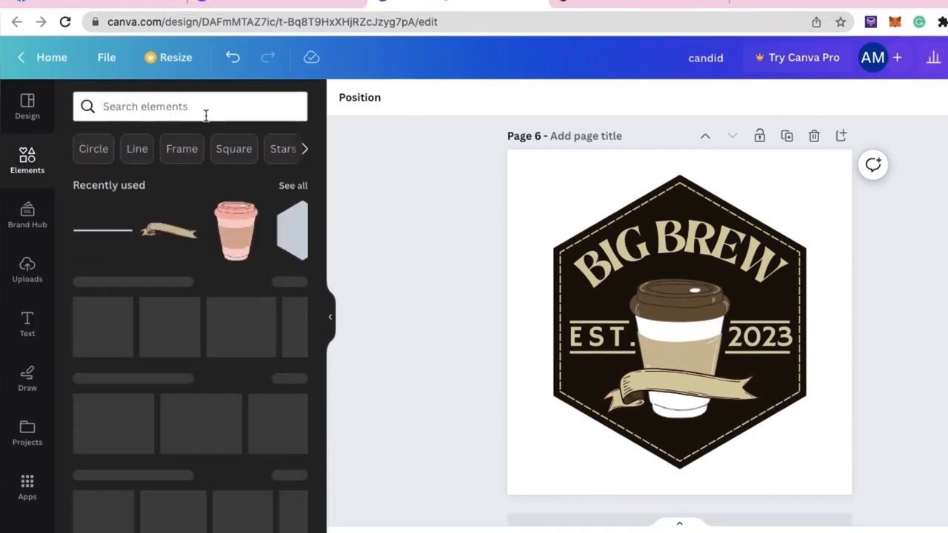
{"action": "left_click", "coordinate": [224, 103]}
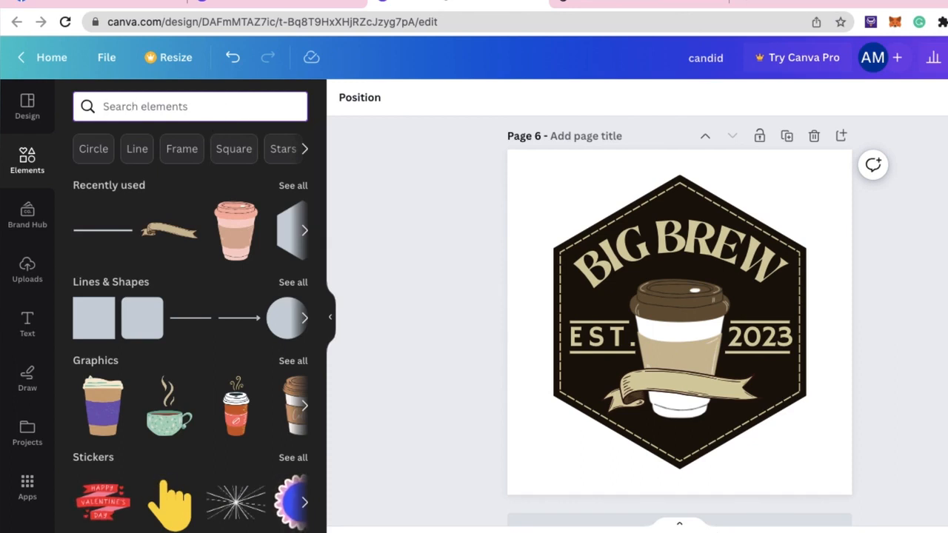
{"action": "type", "text": "coffee"}
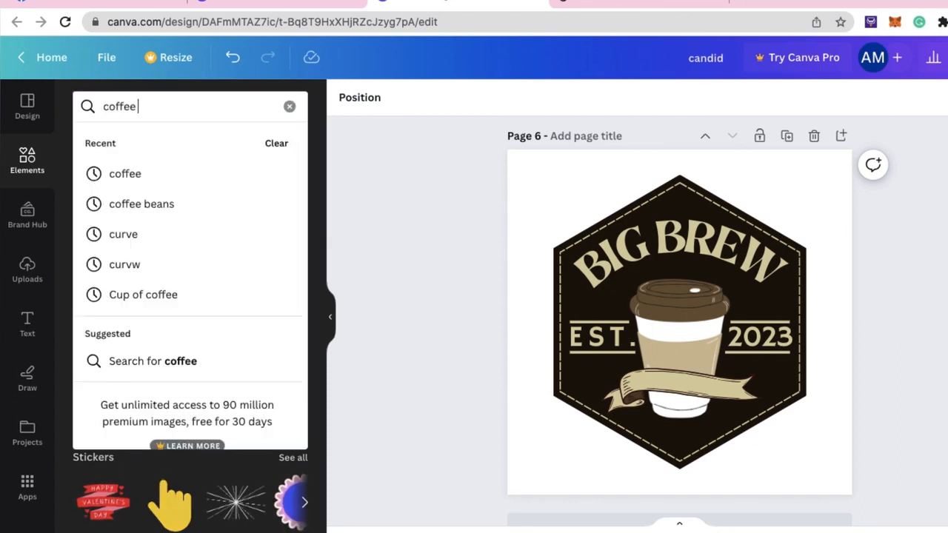
{"action": "type", "text": " beans"}
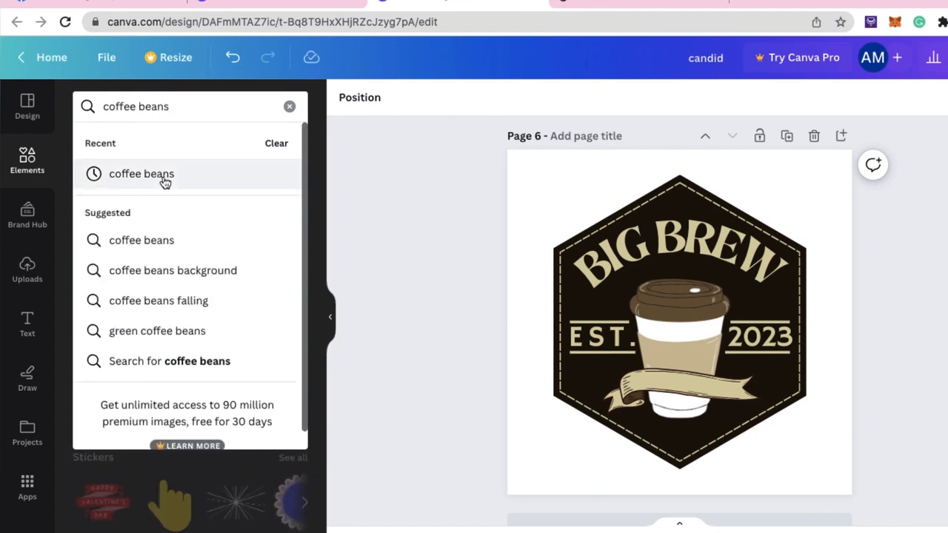
{"action": "left_click", "coordinate": [165, 178]}
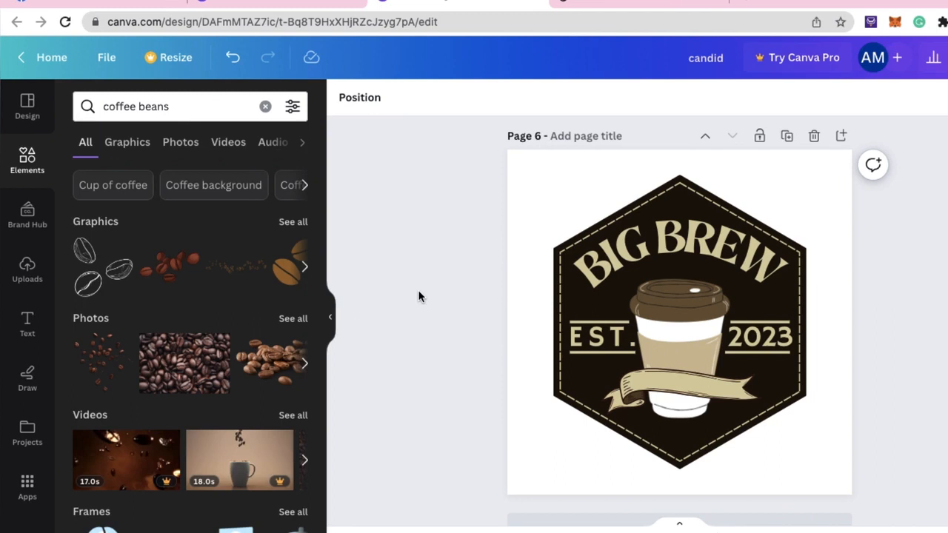
{"action": "left_click", "coordinate": [292, 221]}
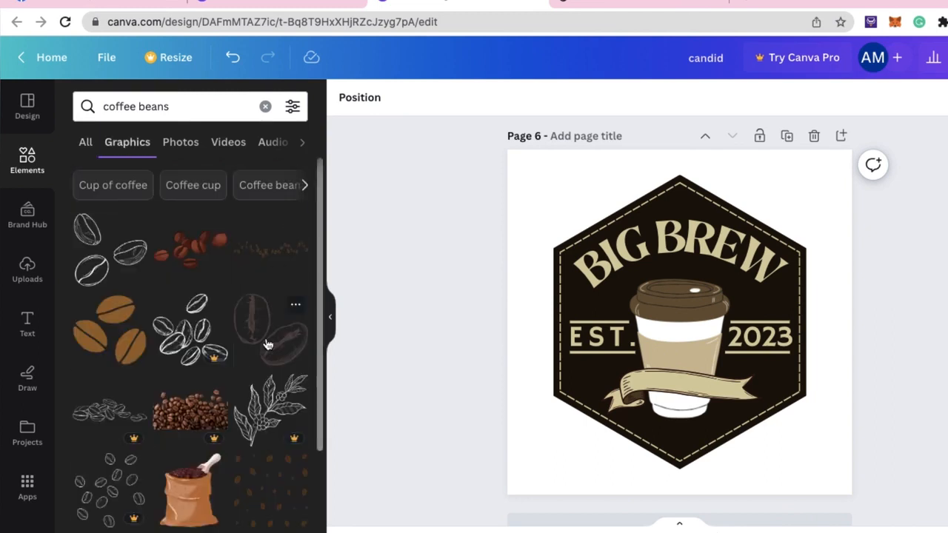
{"action": "left_click", "coordinate": [268, 344]}
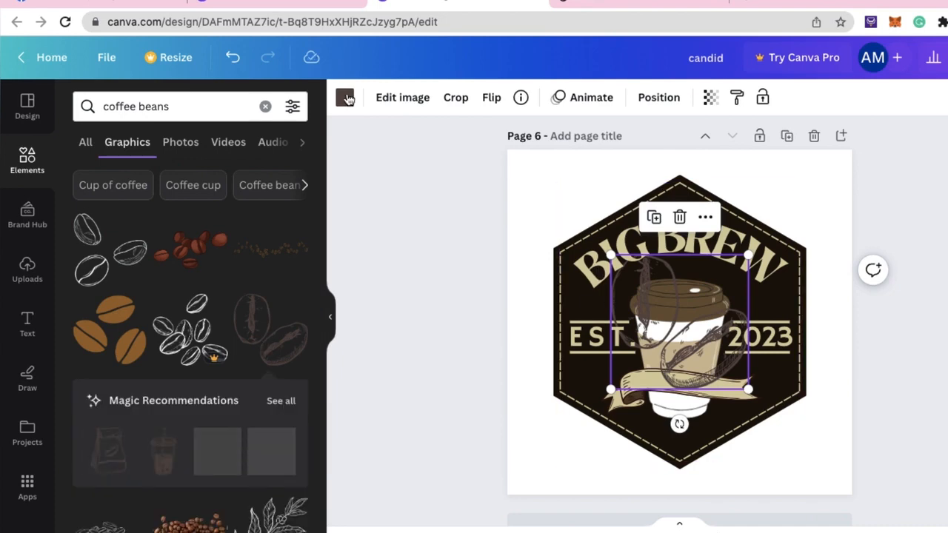
{"action": "left_click", "coordinate": [346, 98]}
{"action": "left_click", "coordinate": [301, 244]}
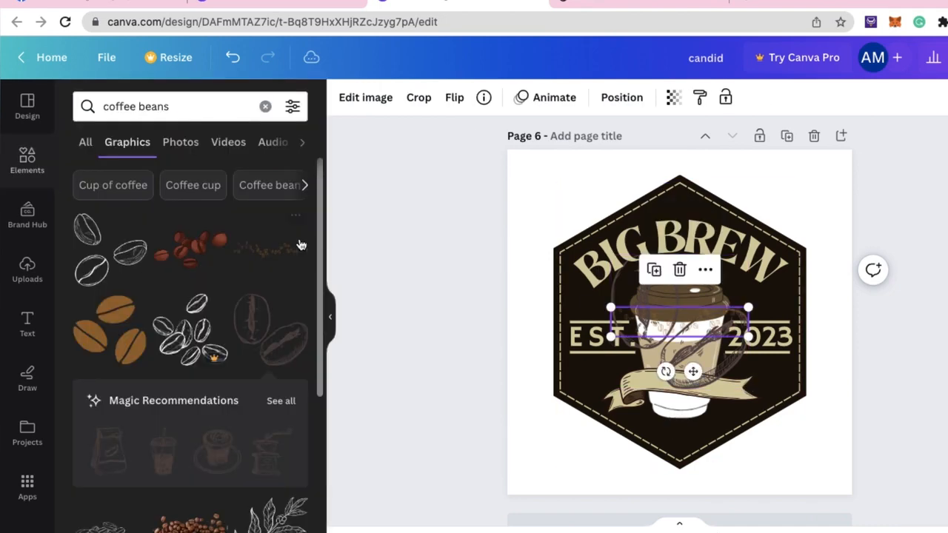
{"action": "key", "text": "Delete"}
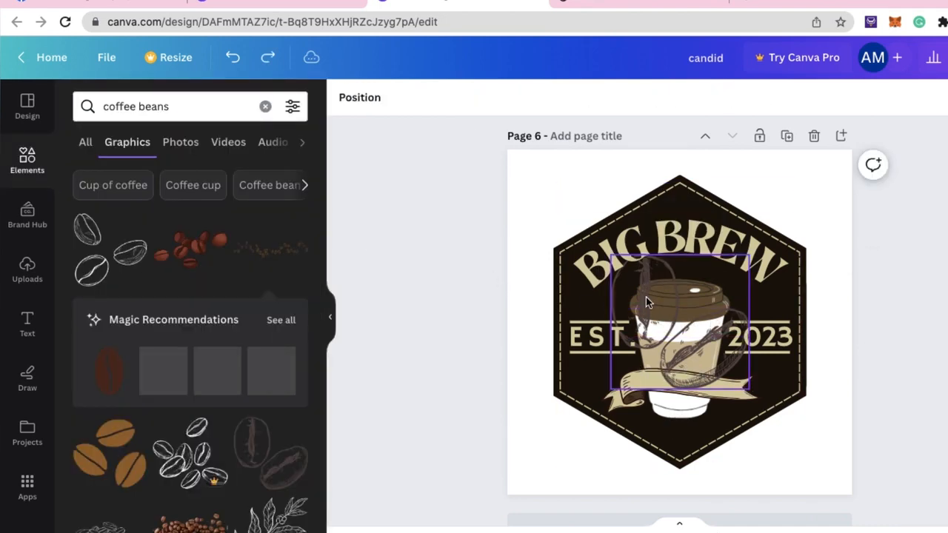
{"action": "left_click", "coordinate": [646, 297]}
{"action": "key", "text": "Delete"}
{"action": "left_click", "coordinate": [280, 321]}
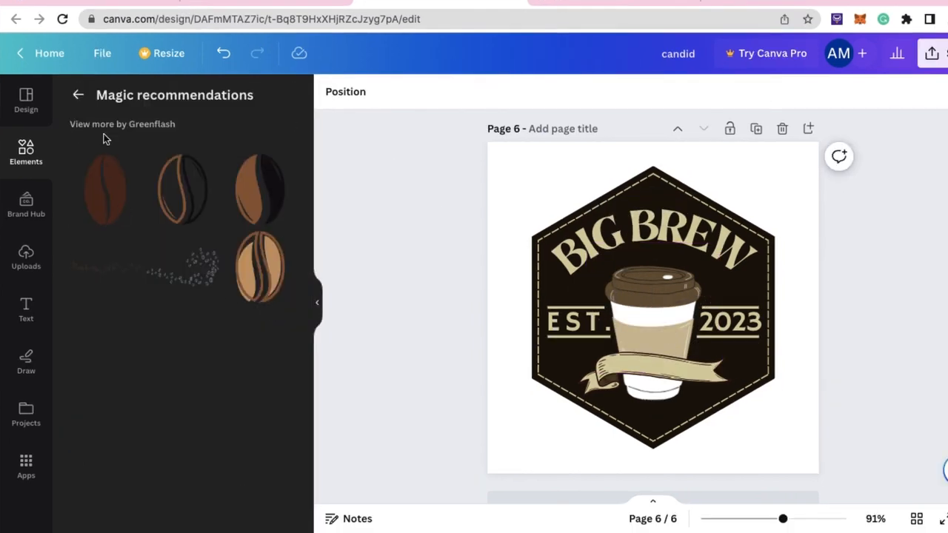
{"action": "left_click", "coordinate": [79, 95]}
Add the yellow and brown coffee beans graphic, recolouring its yellow bean light tan and its other bean the document's dark olive brown
{"action": "scroll", "coordinate": [233, 324], "scroll_direction": "down", "scroll_amount": 5}
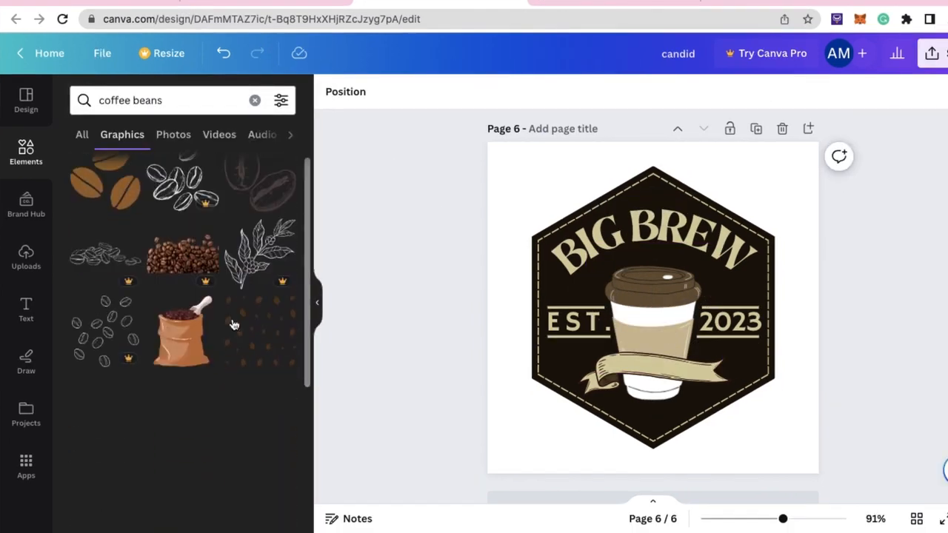
{"action": "left_click", "coordinate": [187, 416]}
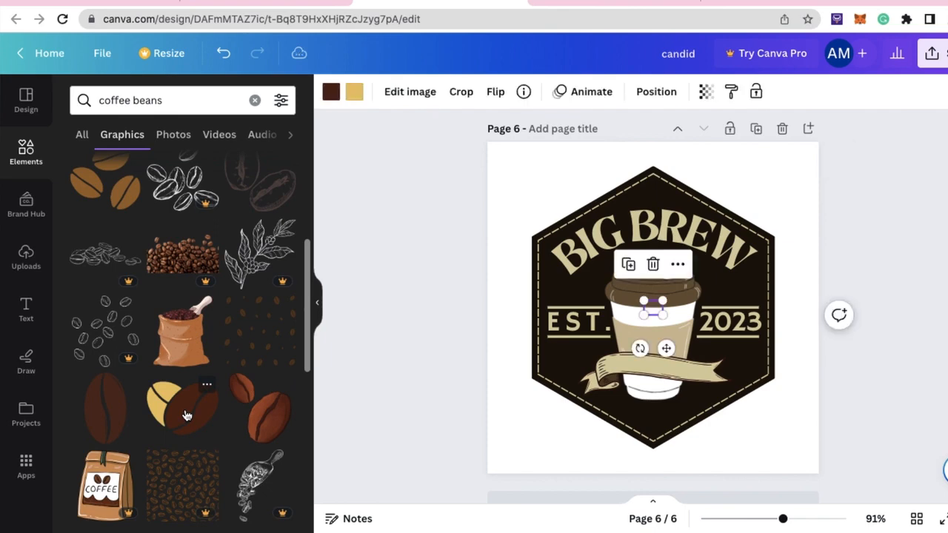
{"action": "left_click", "coordinate": [355, 93]}
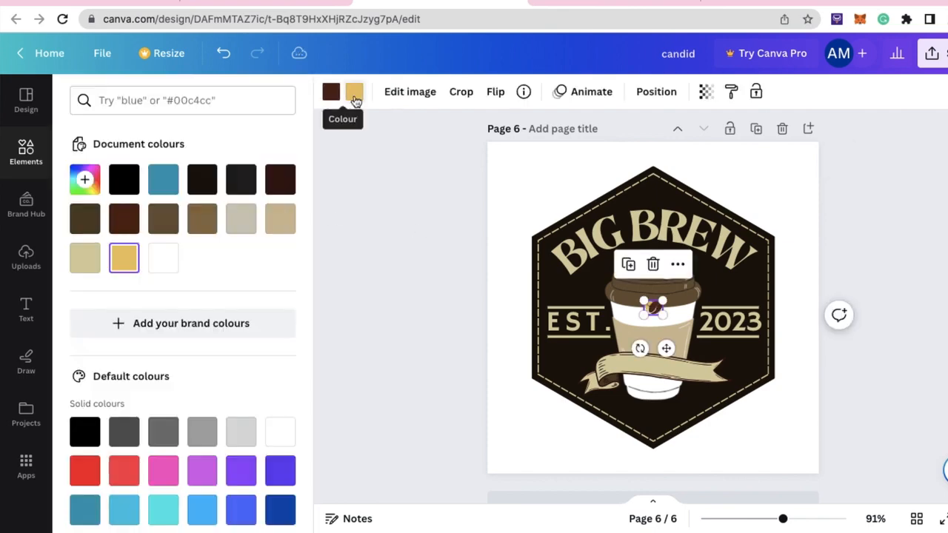
{"action": "left_click", "coordinate": [280, 219]}
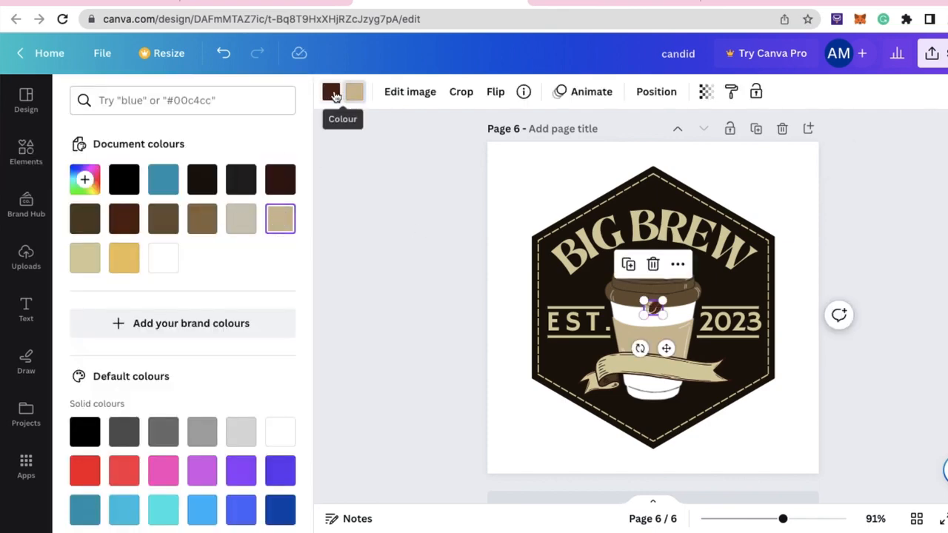
{"action": "left_click", "coordinate": [330, 92]}
{"action": "left_click", "coordinate": [84, 219]}
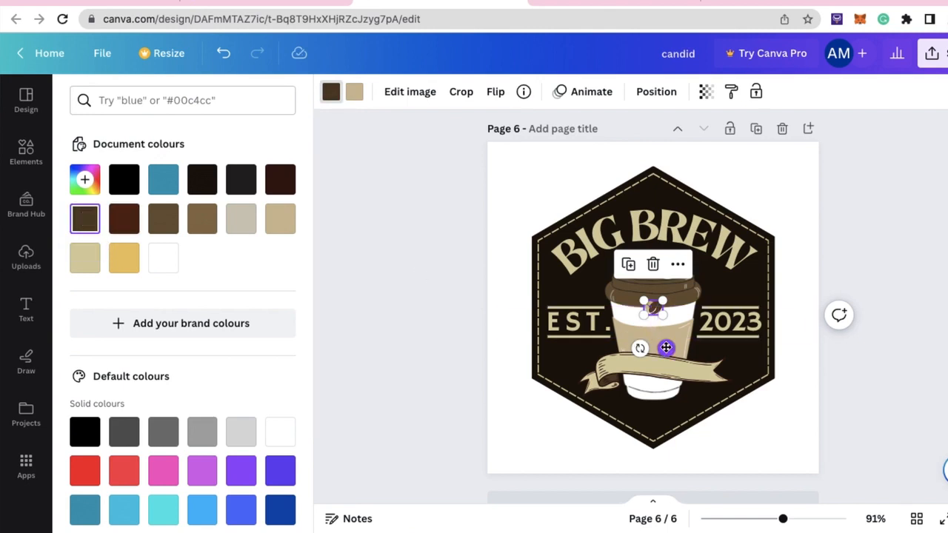
Move the coffee beans graphic into the hexagon's upper corner, centred above the BIG BREW text
{"action": "left_click_drag", "start_coordinate": [666, 348], "coordinate": [669, 234]}
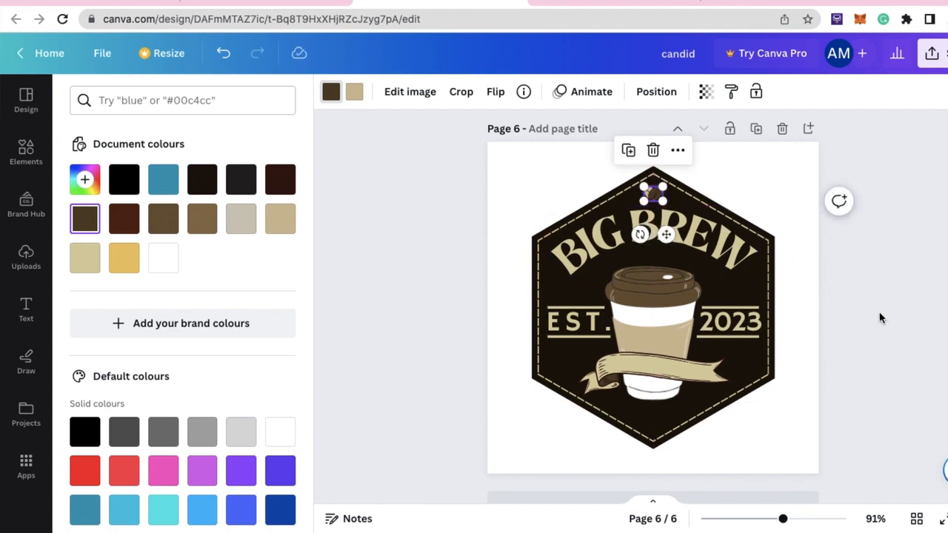
{"action": "left_click", "coordinate": [827, 318]}
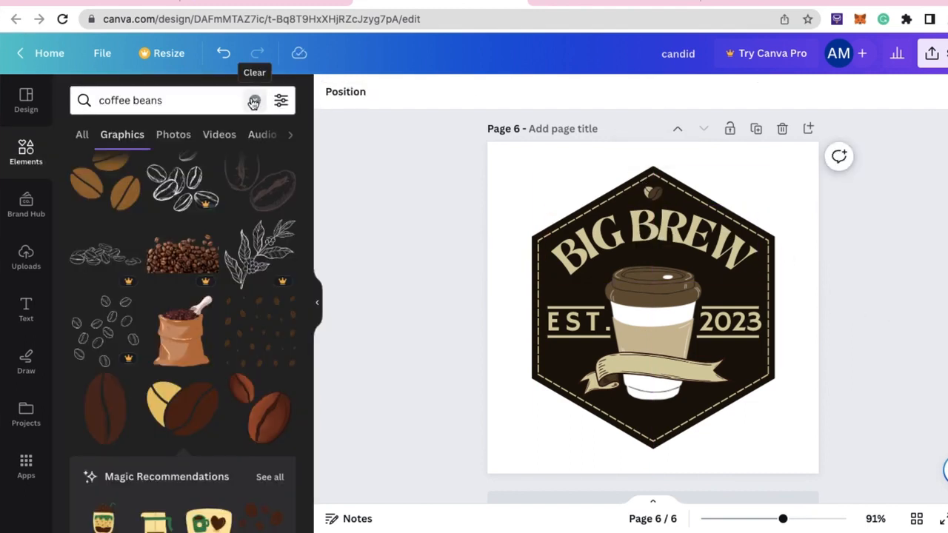